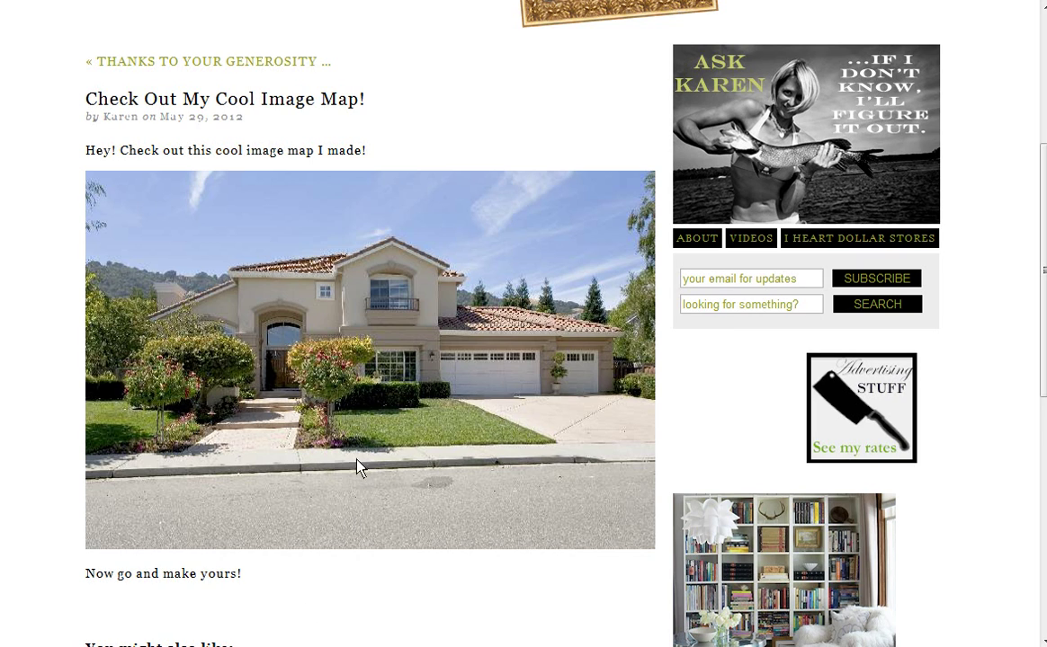
Step: Choose image-map.jpg as the image, enter the displayed access code and upload the image to the HTML image map creator
{"action": "mouse_move", "coordinate": [396, 318]}
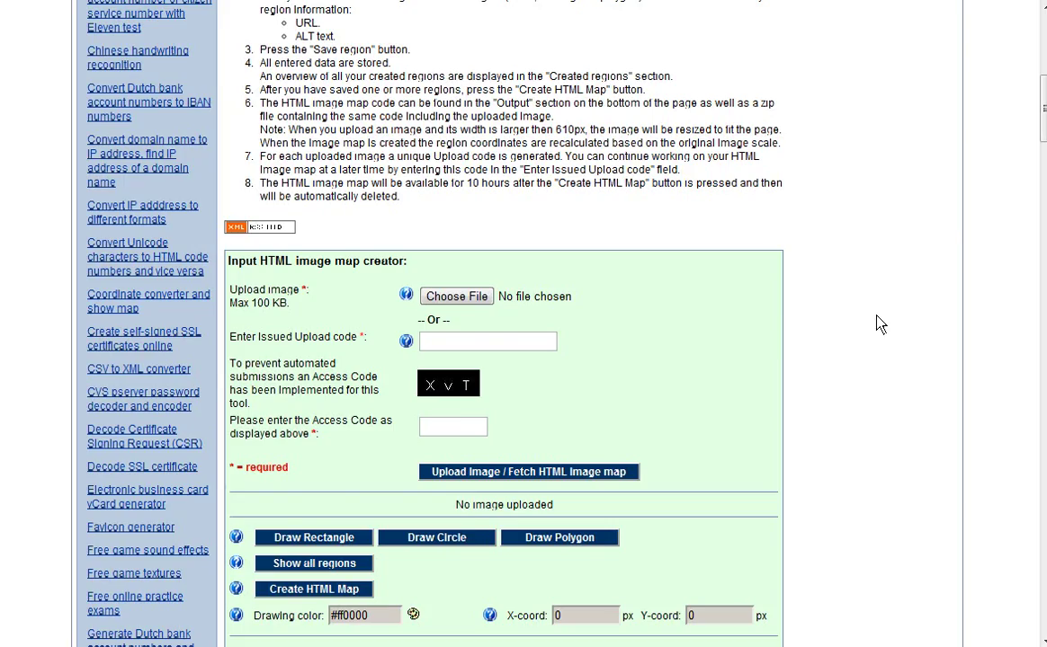
{"action": "scroll", "coordinate": [879, 322], "scroll_direction": "up", "scroll_amount": 4}
{"action": "scroll", "coordinate": [878, 321], "scroll_direction": "up", "scroll_amount": 2}
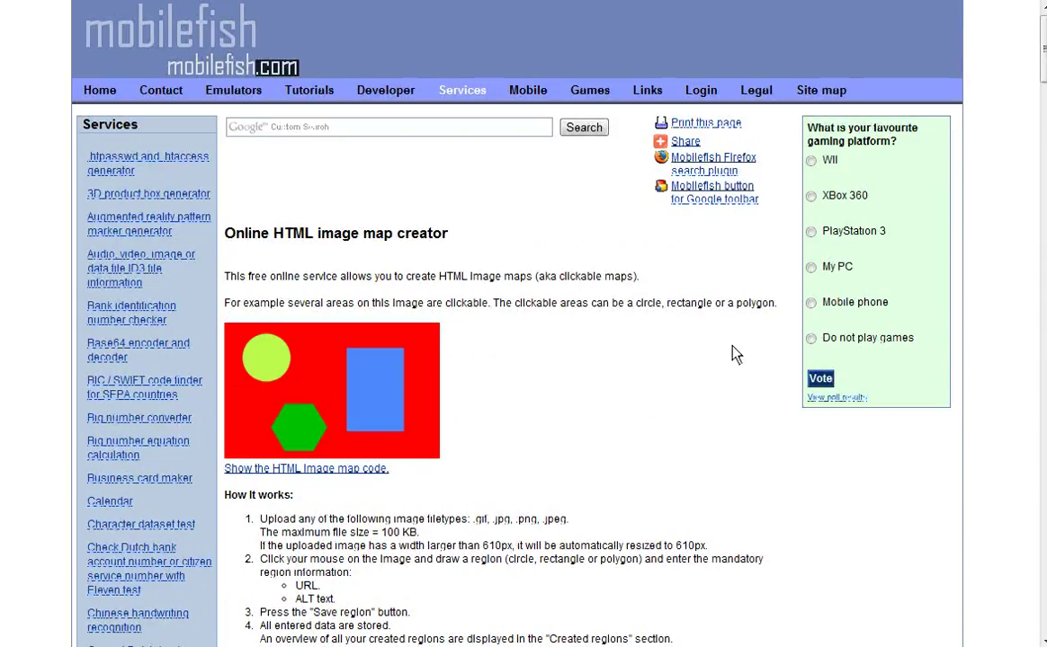
{"action": "scroll", "coordinate": [666, 397], "scroll_direction": "down", "scroll_amount": 5}
{"action": "scroll", "coordinate": [726, 398], "scroll_direction": "down", "scroll_amount": 3}
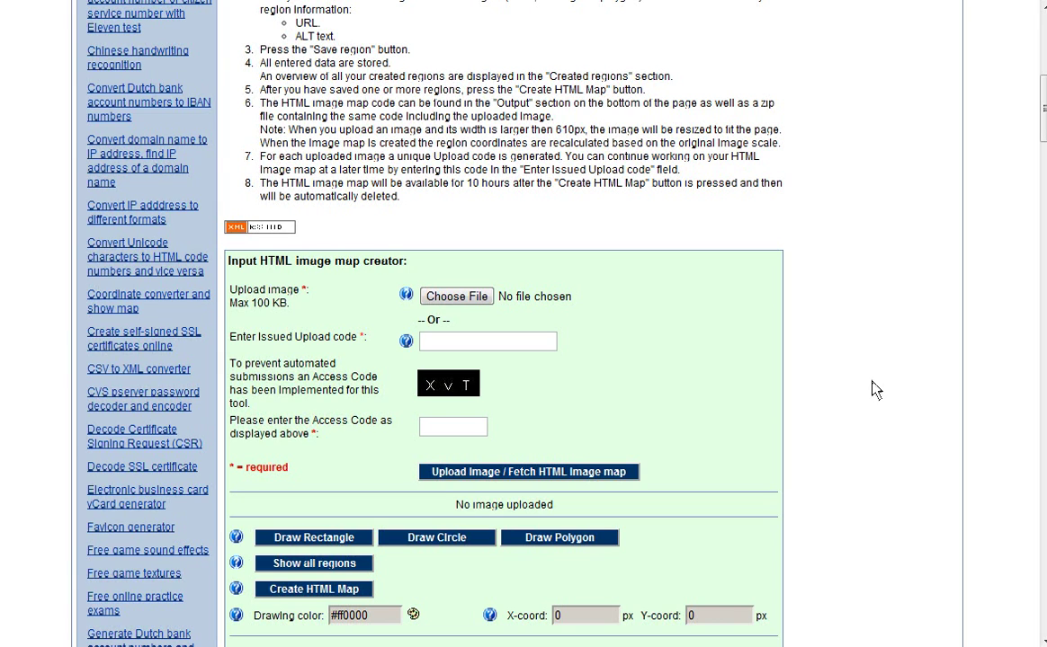
{"action": "left_click", "coordinate": [469, 299]}
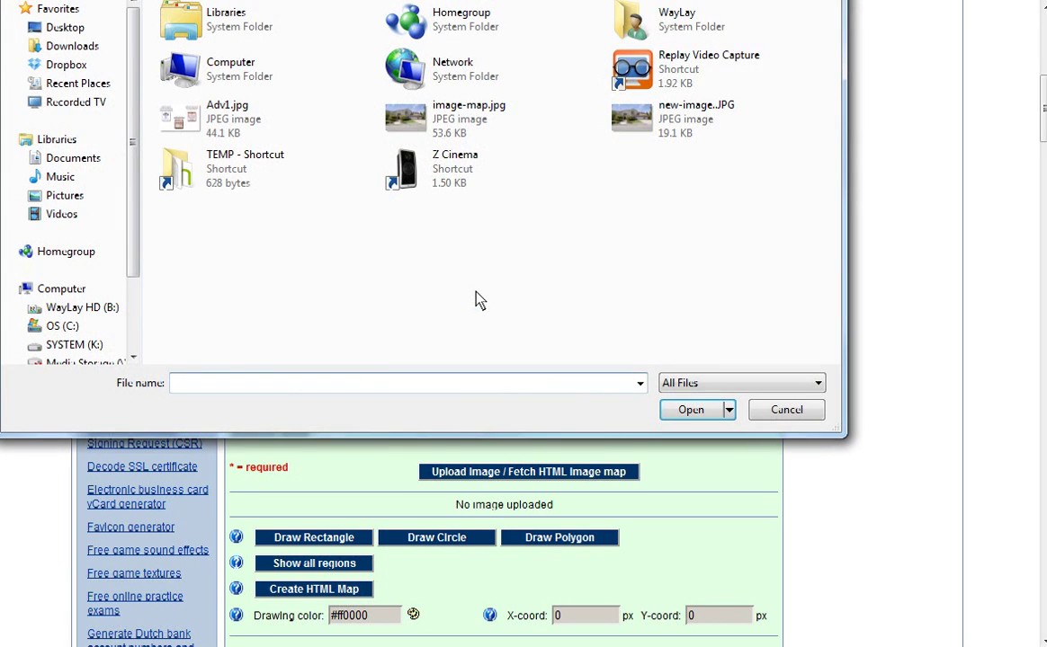
{"action": "left_click", "coordinate": [453, 123]}
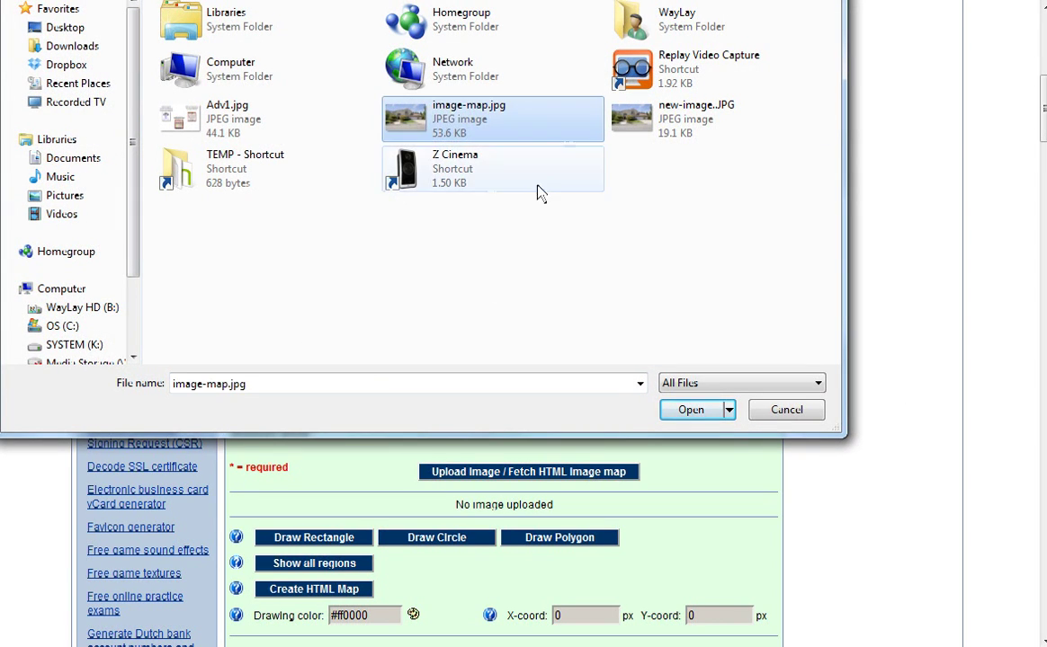
{"action": "double_click", "coordinate": [431, 101]}
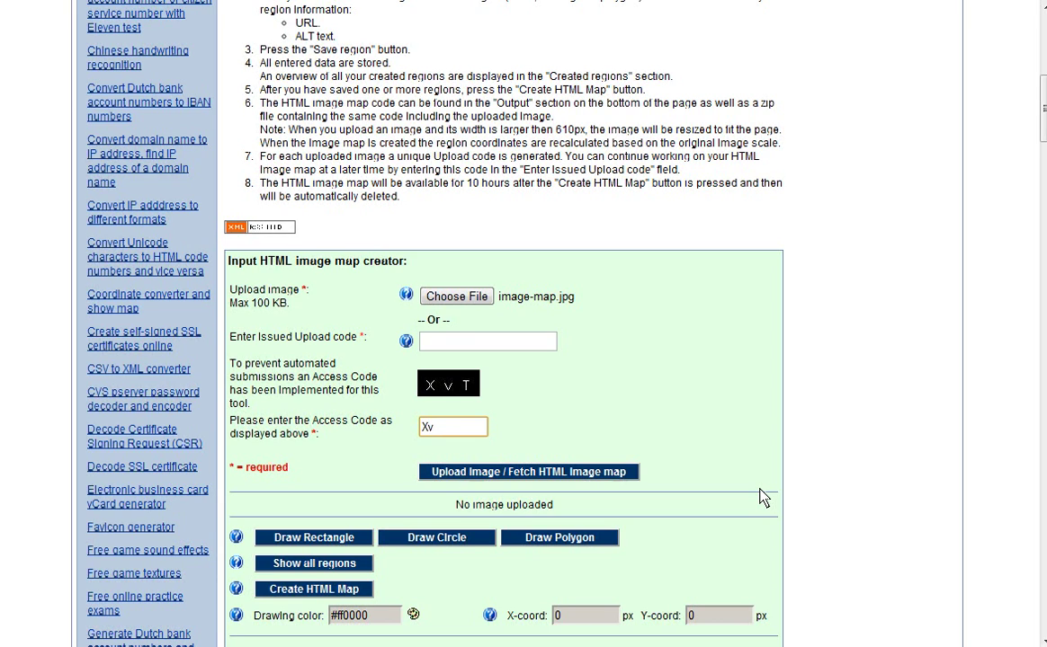
{"action": "left_click", "coordinate": [530, 472]}
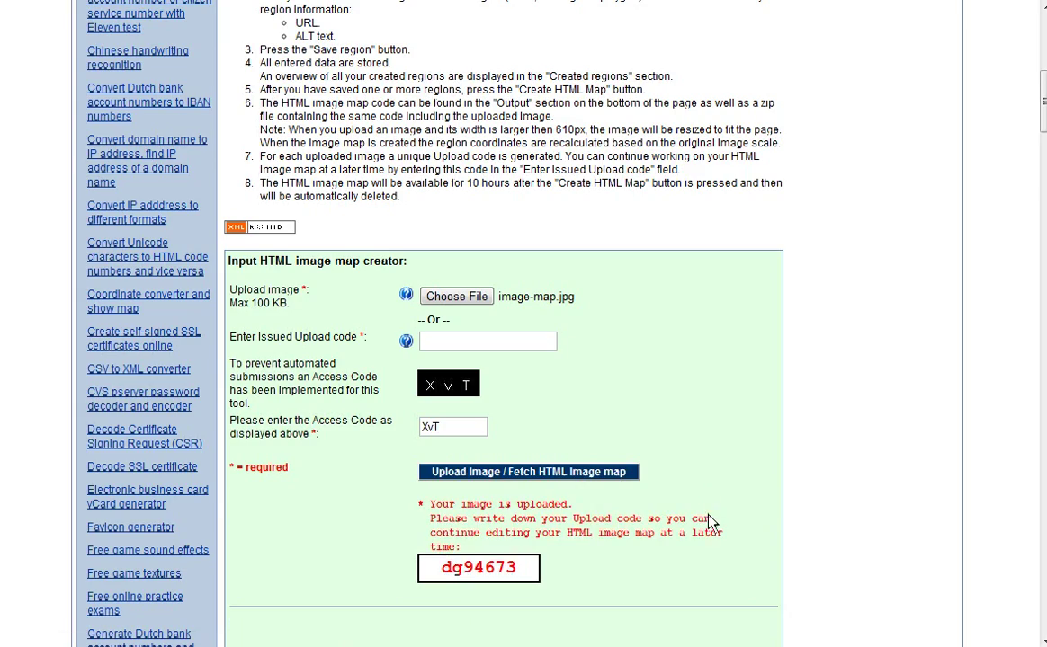
Step: Highlight the issued upload code and reload the page to reset the upload form
{"action": "scroll", "coordinate": [732, 491], "scroll_direction": "down", "scroll_amount": 3}
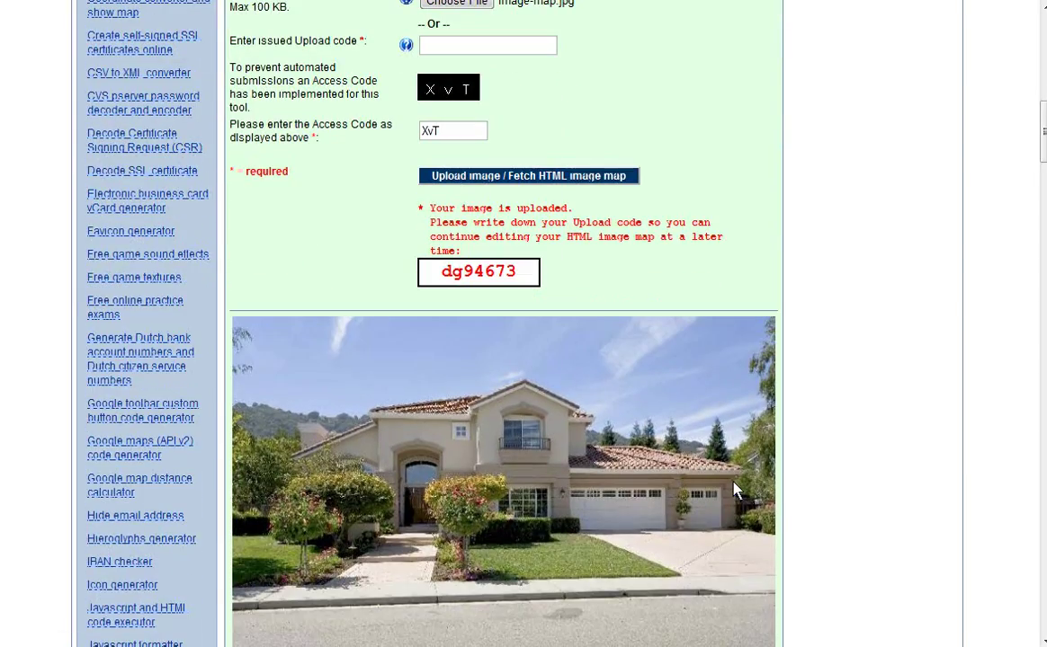
{"action": "left_click_drag", "start_coordinate": [526, 273], "coordinate": [440, 276]}
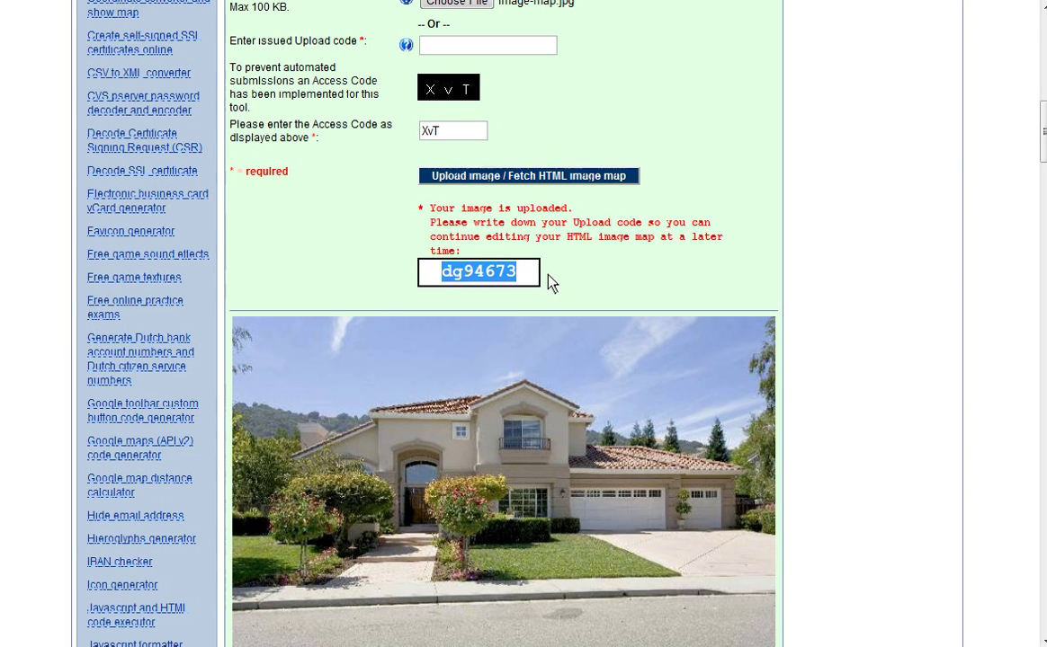
{"action": "scroll", "coordinate": [552, 281], "scroll_direction": "up", "scroll_amount": 1}
{"action": "key", "text": "F5"}
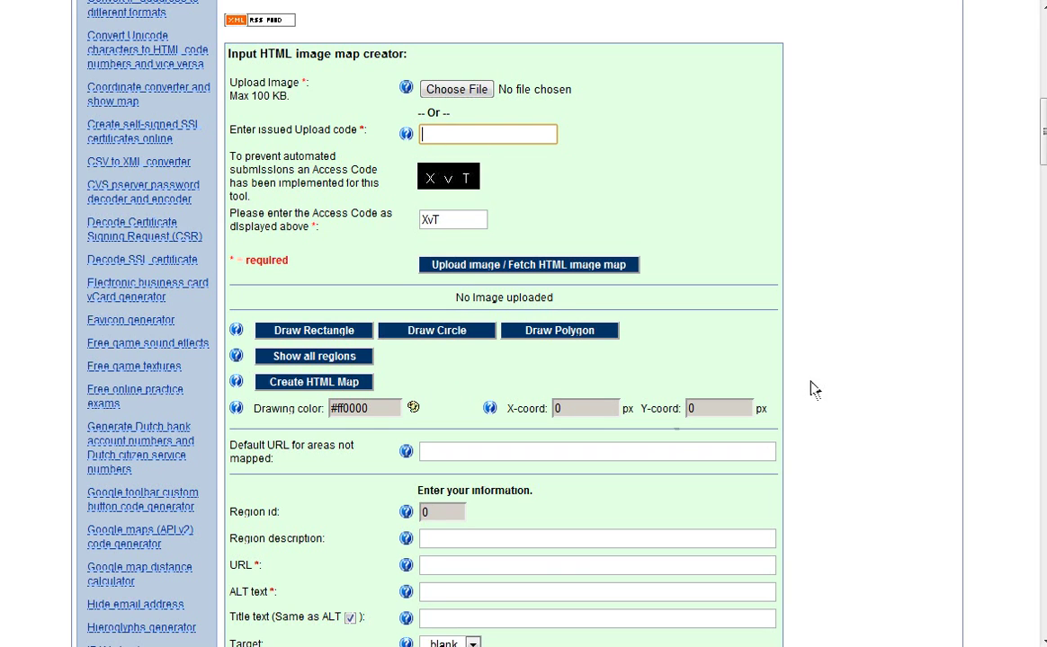
Step: Choose image-map.jpg again and upload it using the access code already filled in
{"action": "left_click", "coordinate": [465, 93]}
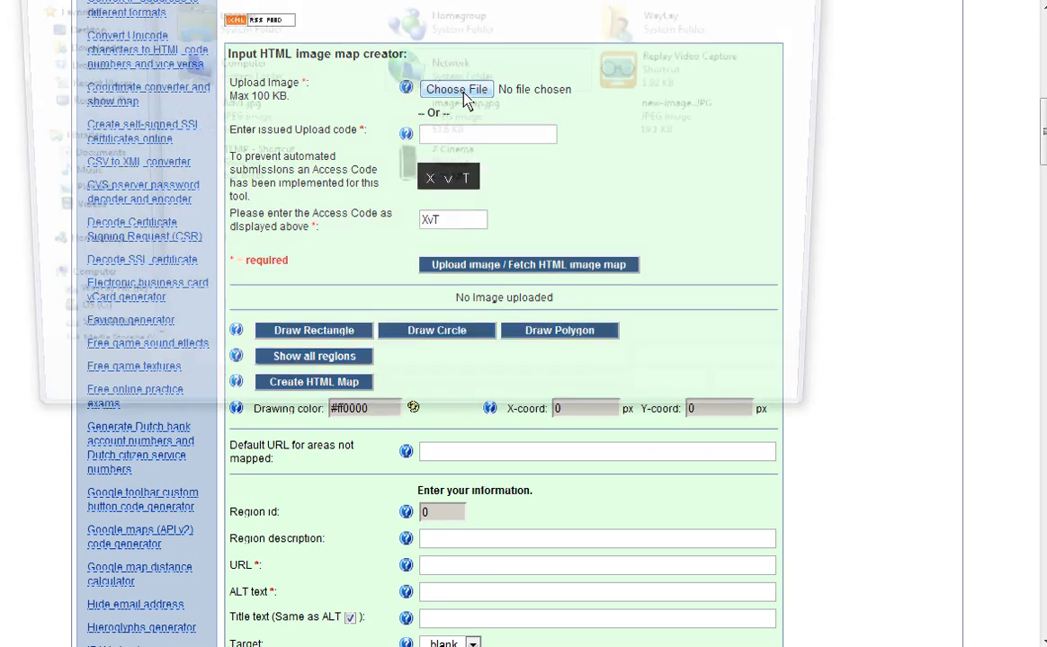
{"action": "double_click", "coordinate": [485, 126]}
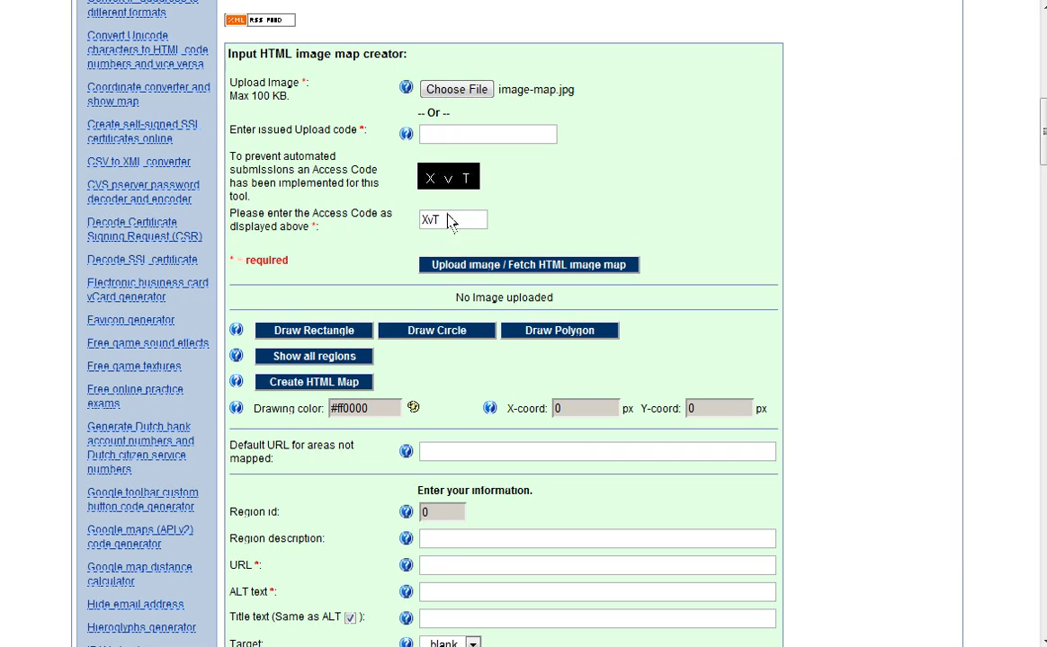
{"action": "left_click", "coordinate": [467, 264]}
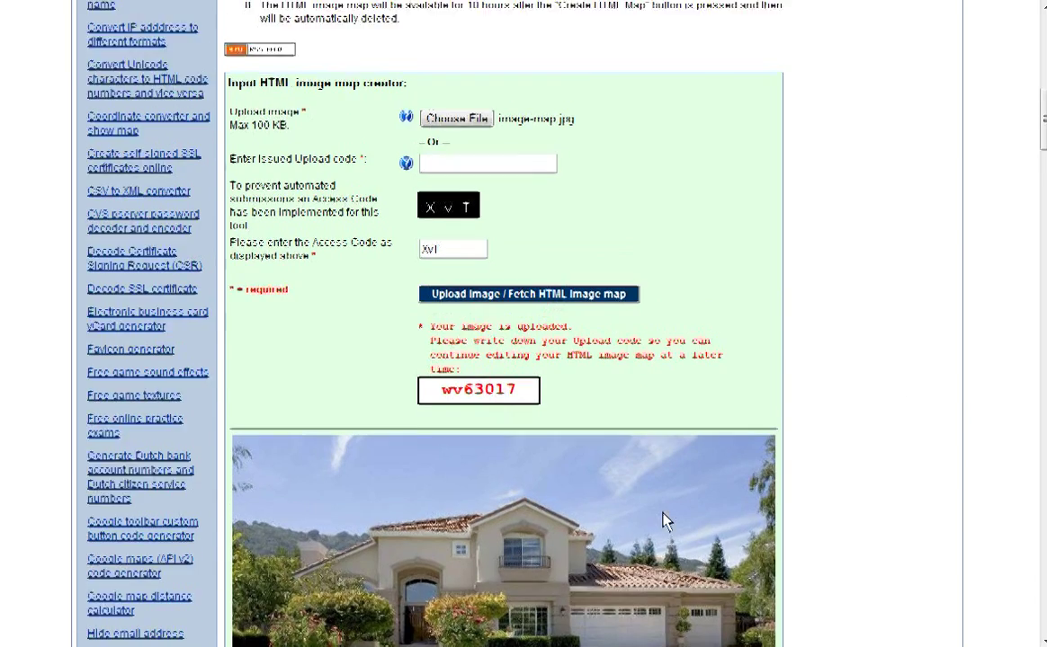
Step: Draw a circular region with a radius of about 34 px around the house's upstairs balcony window
{"action": "scroll", "coordinate": [663, 521], "scroll_direction": "down", "scroll_amount": 3}
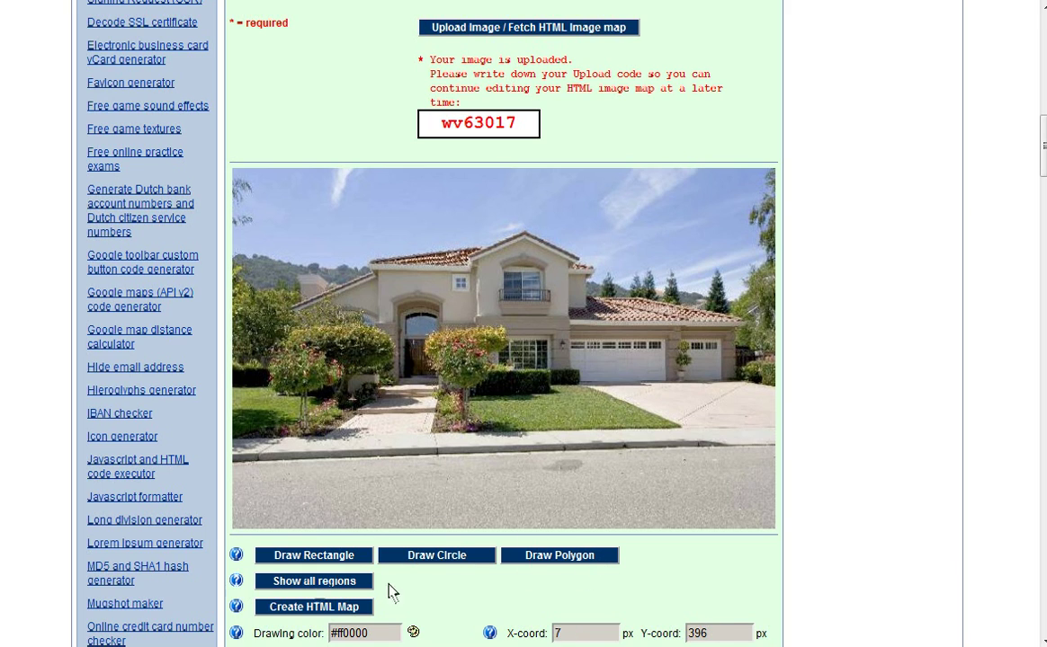
{"action": "left_click", "coordinate": [447, 556]}
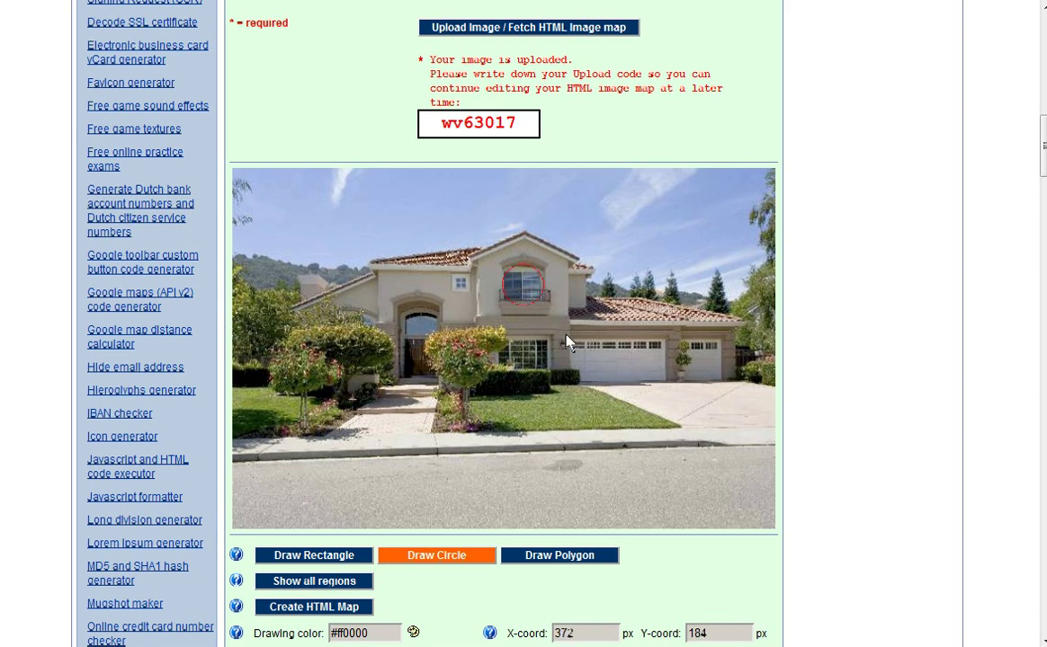
{"action": "left_click", "coordinate": [543, 307]}
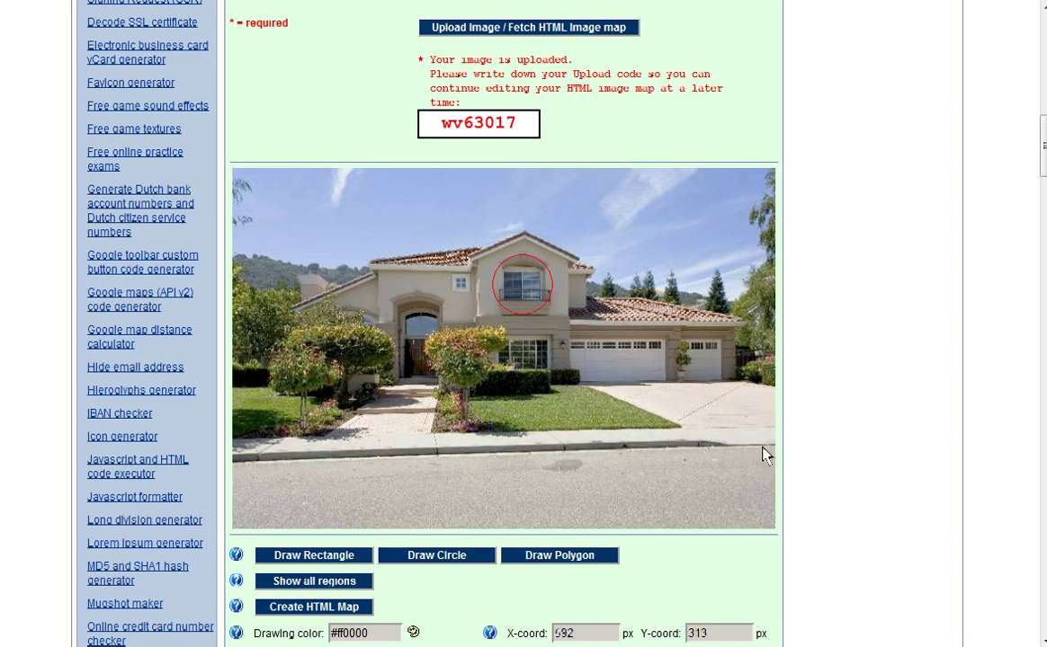
{"action": "scroll", "coordinate": [656, 410], "scroll_direction": "down", "scroll_amount": 5}
{"action": "scroll", "coordinate": [655, 409], "scroll_direction": "down", "scroll_amount": 3}
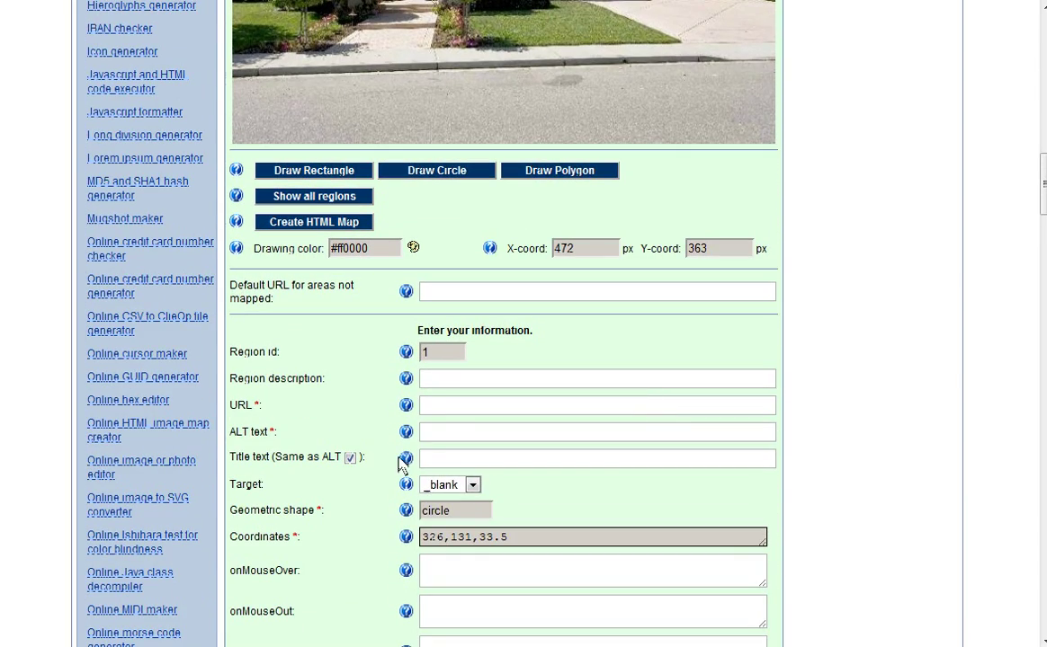
{"action": "left_click", "coordinate": [444, 409]}
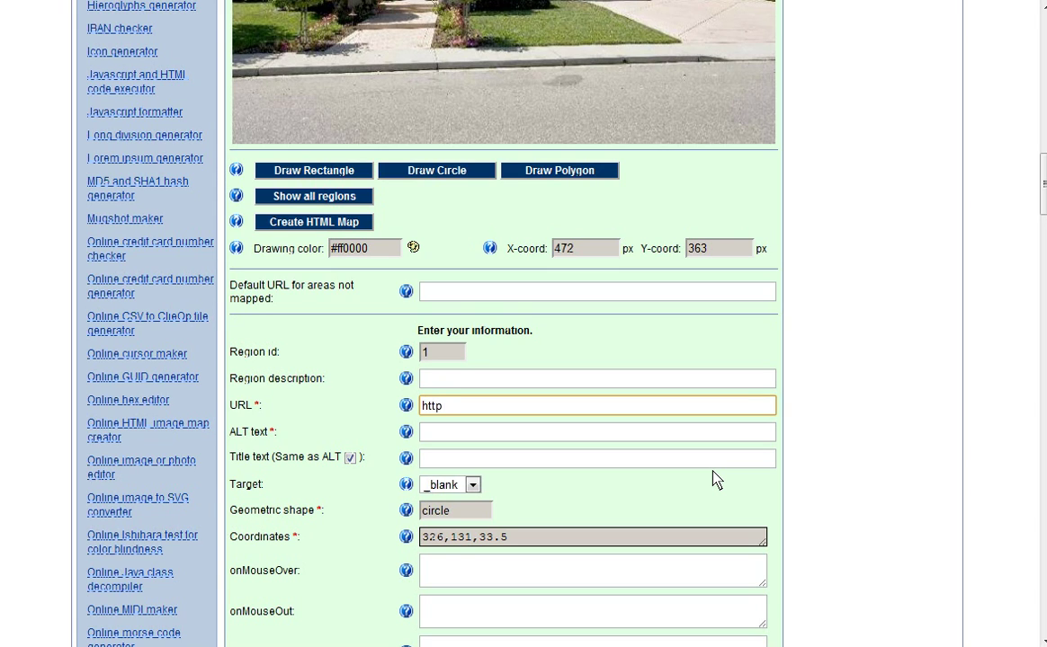
{"action": "type", "text": "http://www.waylaydesign.com"}
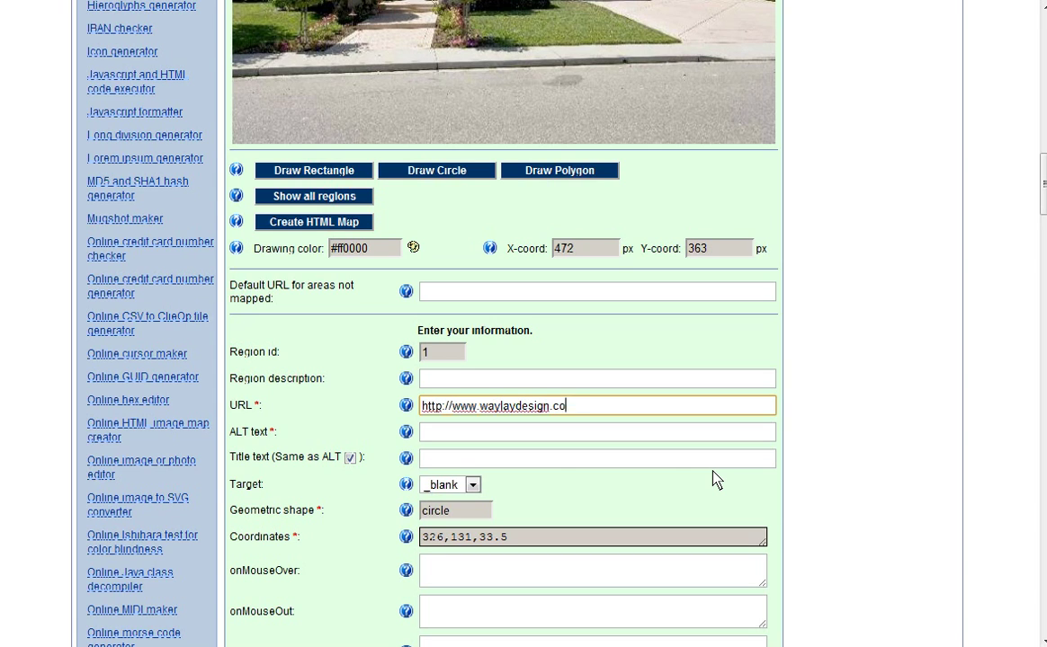
{"action": "left_click", "coordinate": [454, 436]}
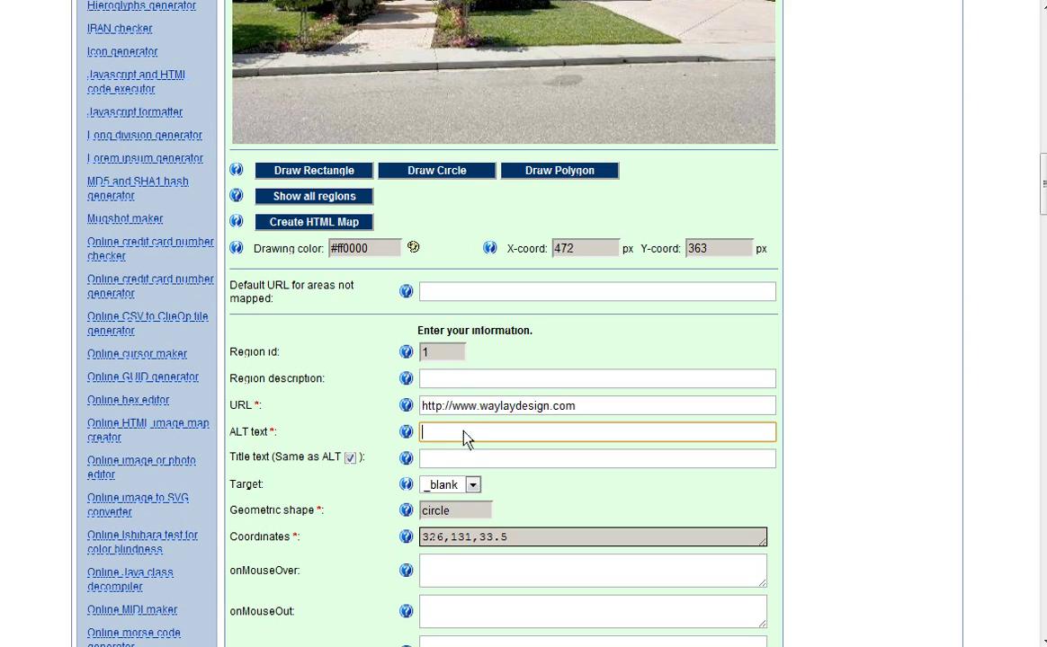
{"action": "scroll", "coordinate": [265, 359], "scroll_direction": "up", "scroll_amount": 3}
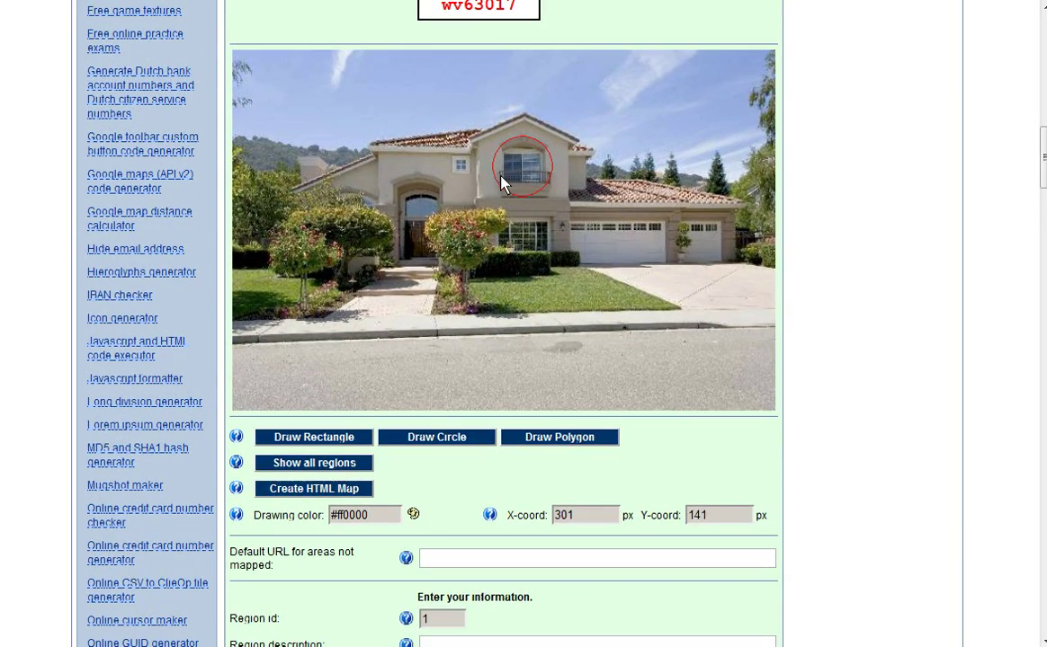
{"action": "scroll", "coordinate": [390, 543], "scroll_direction": "down", "scroll_amount": 2}
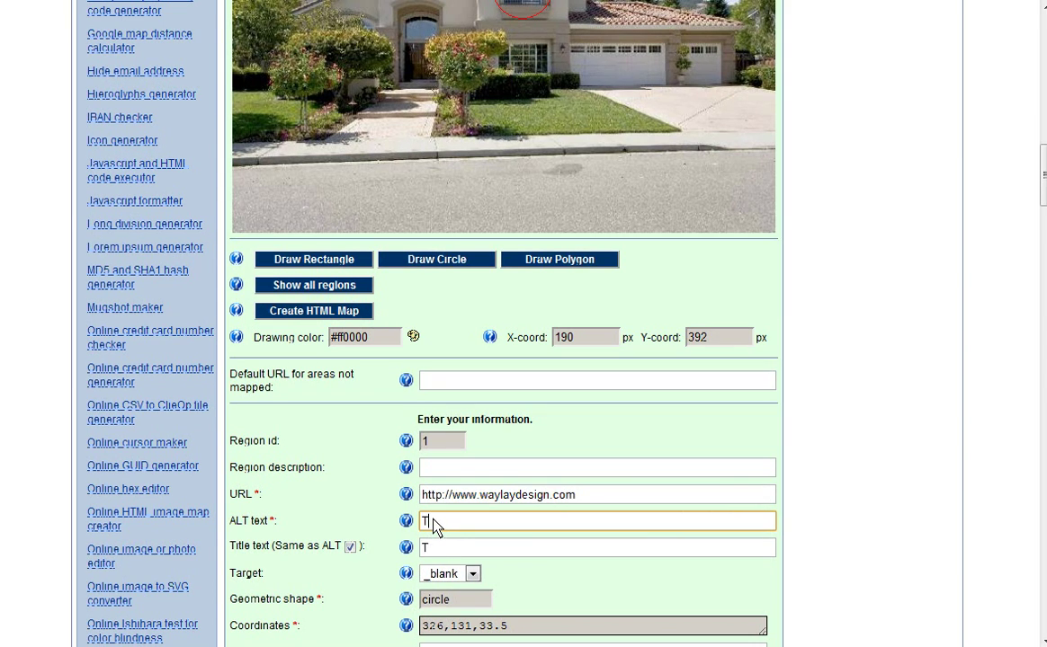
{"action": "type", "text": "window is clickable!"}
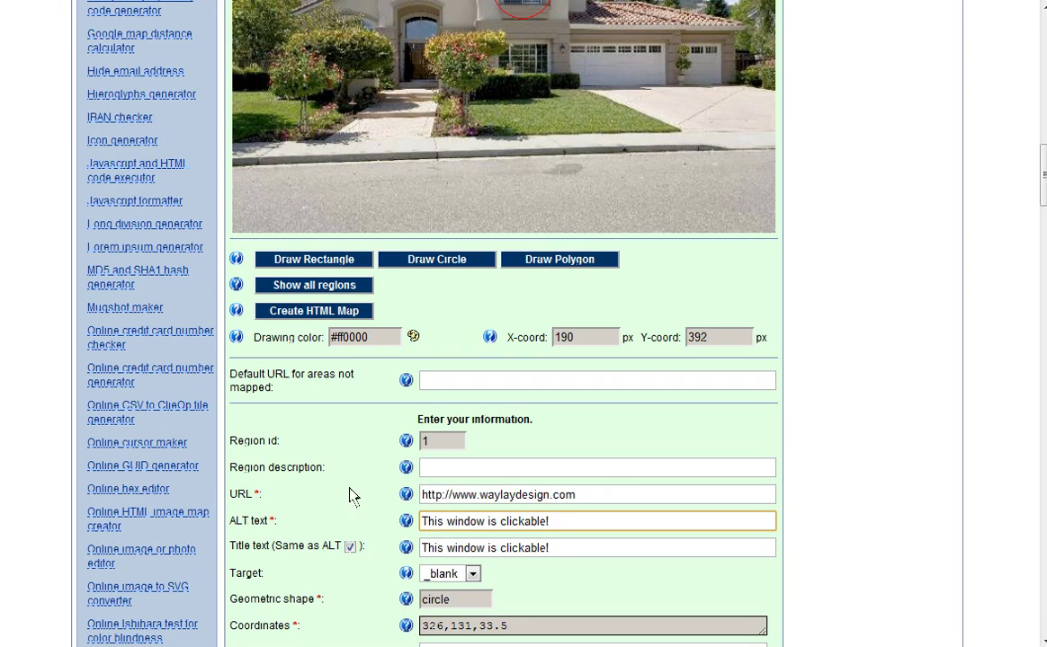
{"action": "scroll", "coordinate": [360, 504], "scroll_direction": "down", "scroll_amount": 2}
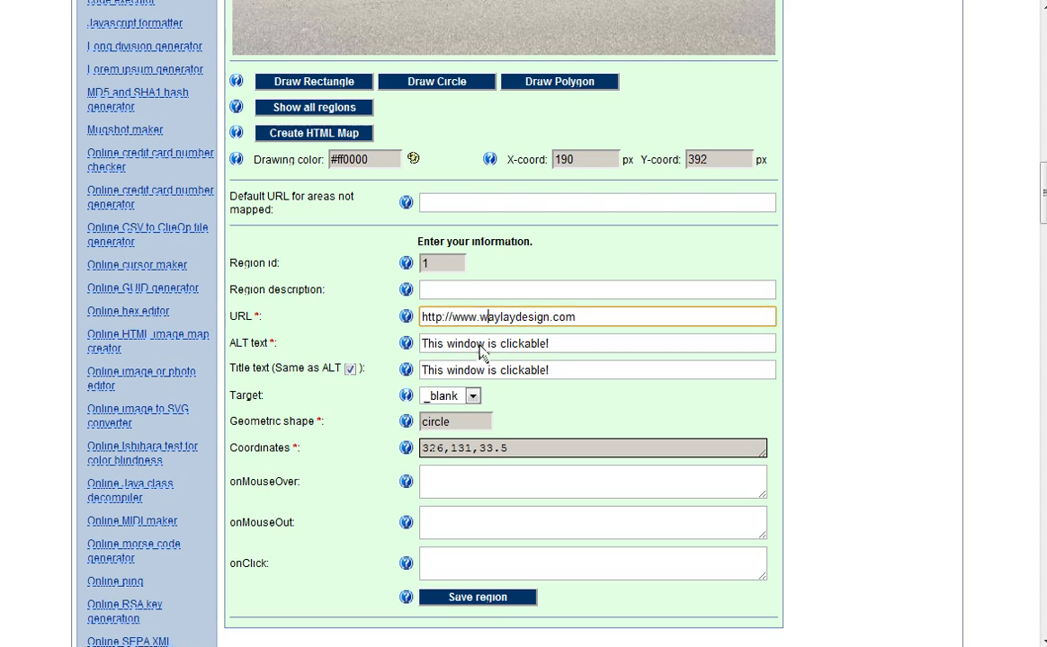
{"action": "left_click", "coordinate": [477, 597]}
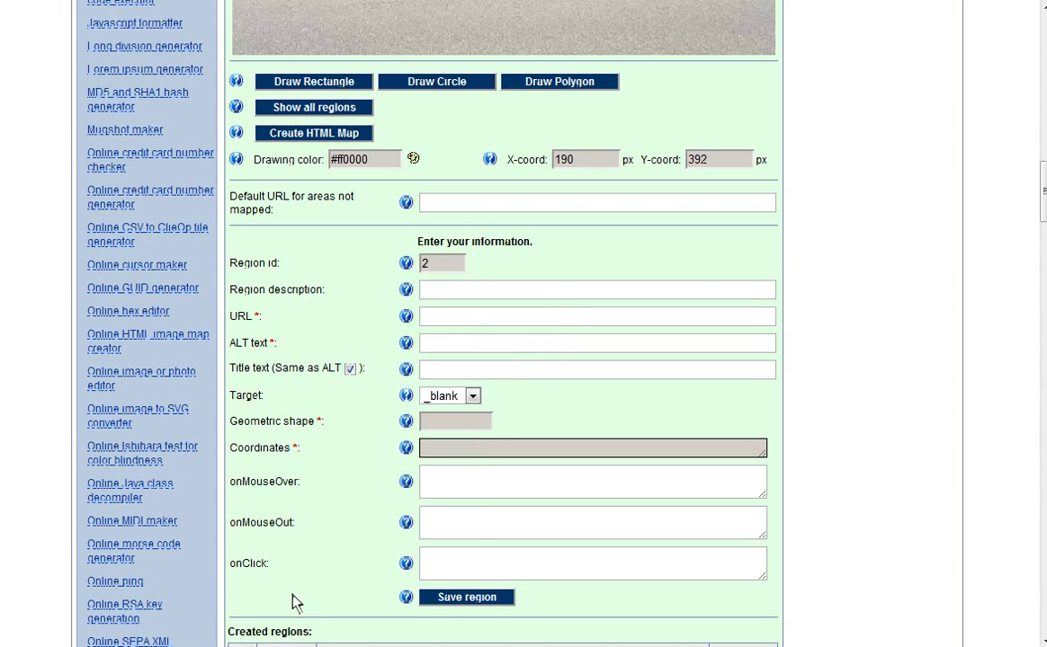
Step: Draw a second circular region with a radius of about 43 px around the flowering tree beside the front walkway
{"action": "scroll", "coordinate": [378, 601], "scroll_direction": "down", "scroll_amount": 1}
{"action": "scroll", "coordinate": [378, 601], "scroll_direction": "down", "scroll_amount": 3}
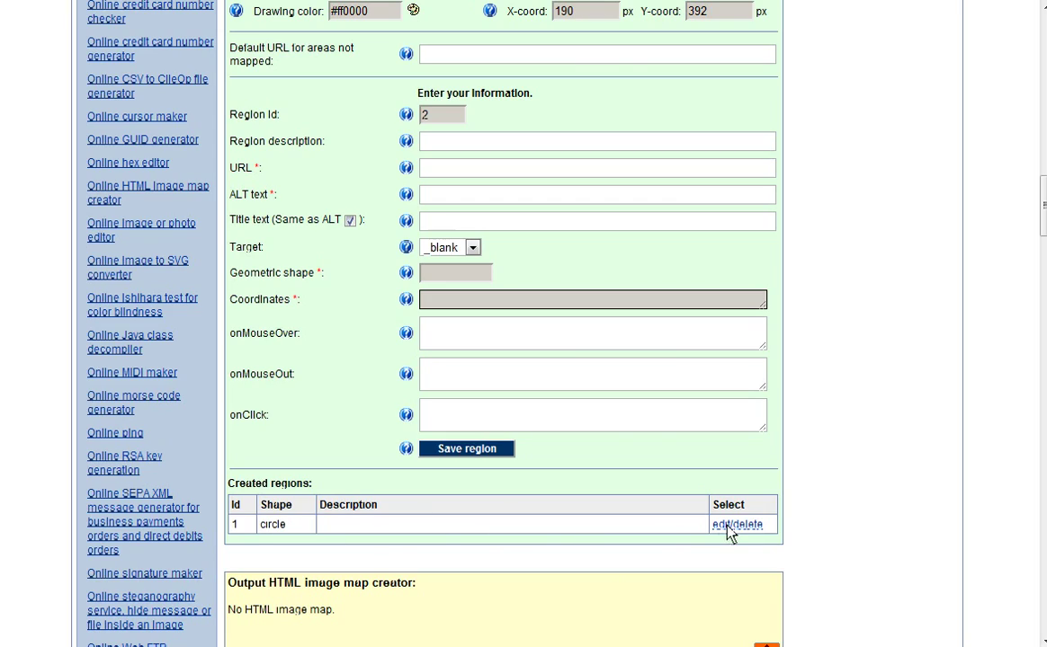
{"action": "scroll", "coordinate": [337, 503], "scroll_direction": "up", "scroll_amount": 4}
{"action": "scroll", "coordinate": [367, 553], "scroll_direction": "up", "scroll_amount": 7}
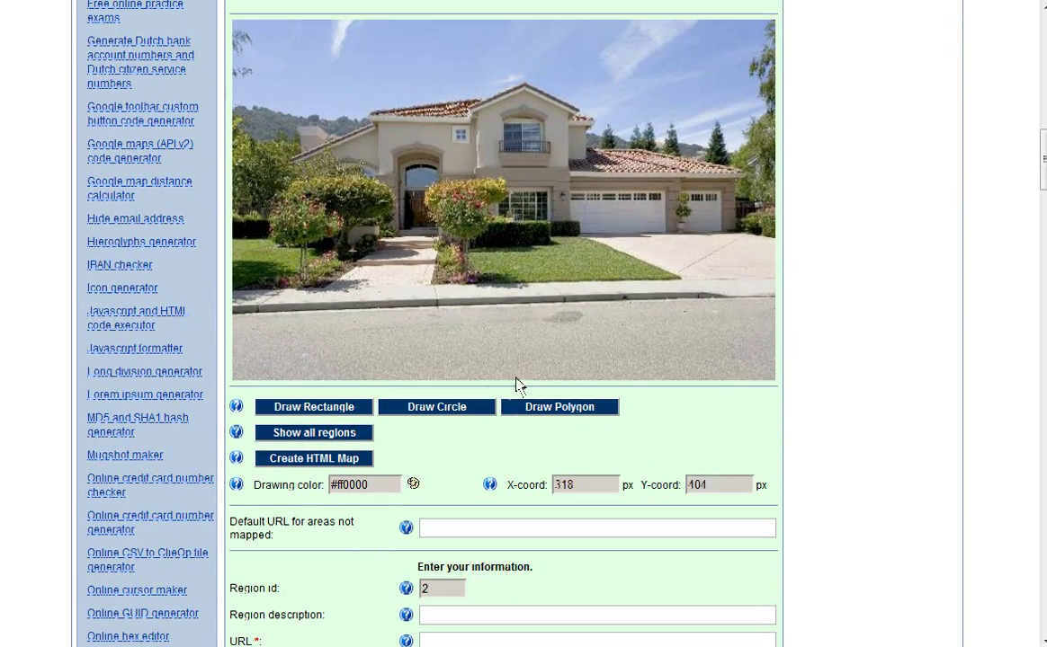
{"action": "left_click", "coordinate": [447, 414]}
{"action": "left_click", "coordinate": [464, 215]}
{"action": "left_click", "coordinate": [484, 246]}
{"action": "scroll", "coordinate": [433, 486], "scroll_direction": "down", "scroll_amount": 4}
{"action": "left_click", "coordinate": [449, 468]}
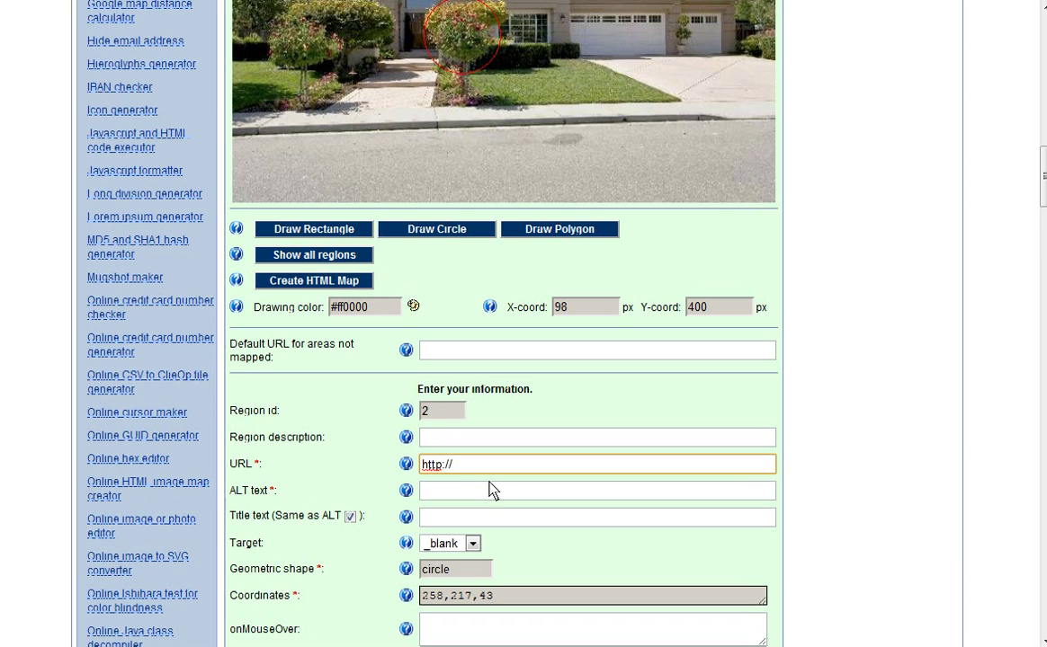
{"action": "type", "text": "http://www.google.com"}
{"action": "left_click", "coordinate": [493, 488]}
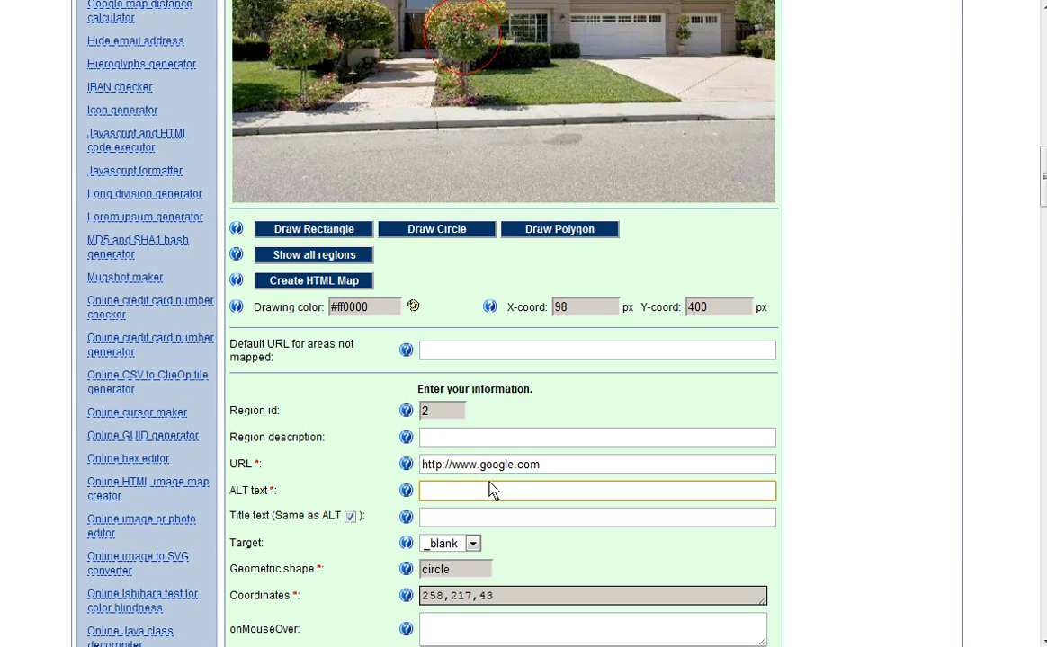
{"action": "type", "text": "This tree is clickable@"}
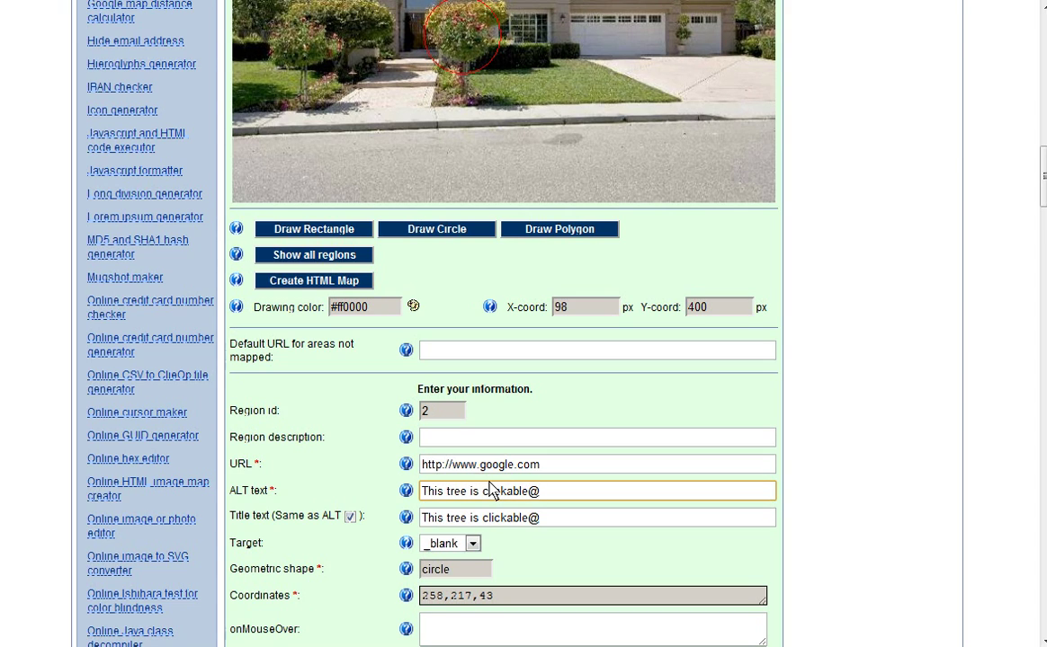
{"action": "key", "text": "BackSpace"}
{"action": "type", "text": "!"}
{"action": "scroll", "coordinate": [612, 456], "scroll_direction": "down", "scroll_amount": 2}
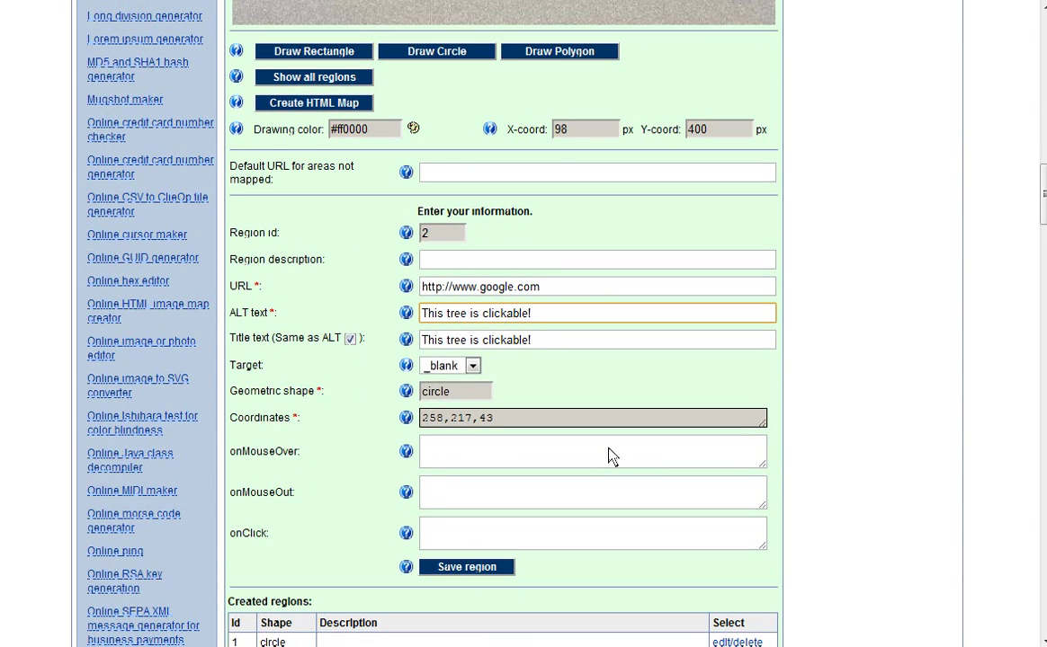
{"action": "left_click", "coordinate": [466, 567]}
Step: Draw a third circular region over the large garage door of the house
{"action": "scroll", "coordinate": [350, 562], "scroll_direction": "down", "scroll_amount": 1}
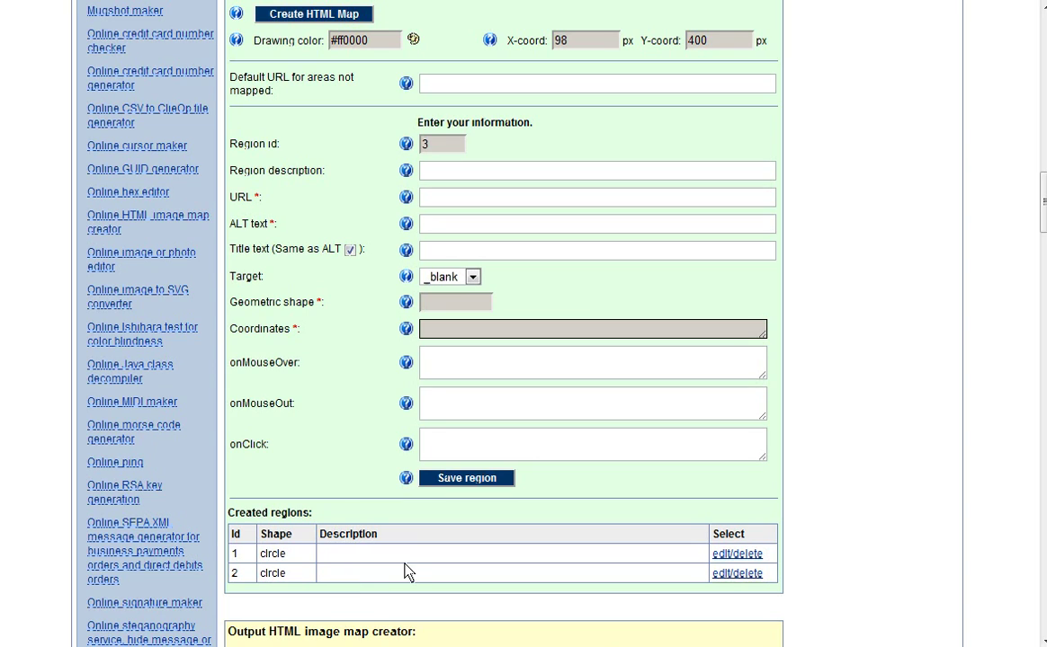
{"action": "scroll", "coordinate": [264, 557], "scroll_direction": "up", "scroll_amount": 4}
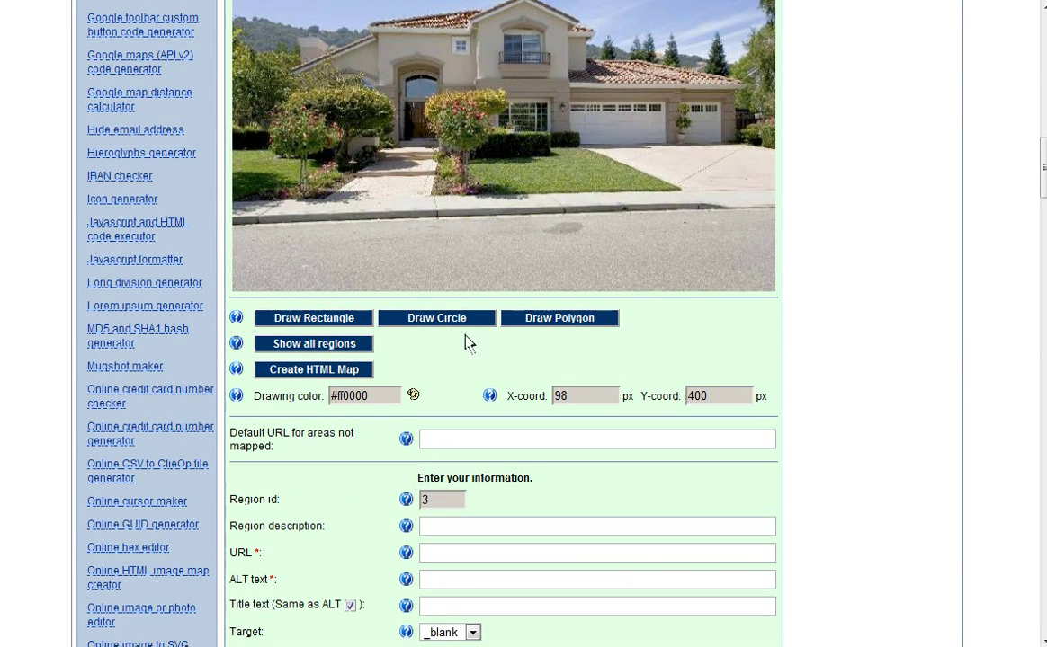
{"action": "left_click", "coordinate": [449, 323]}
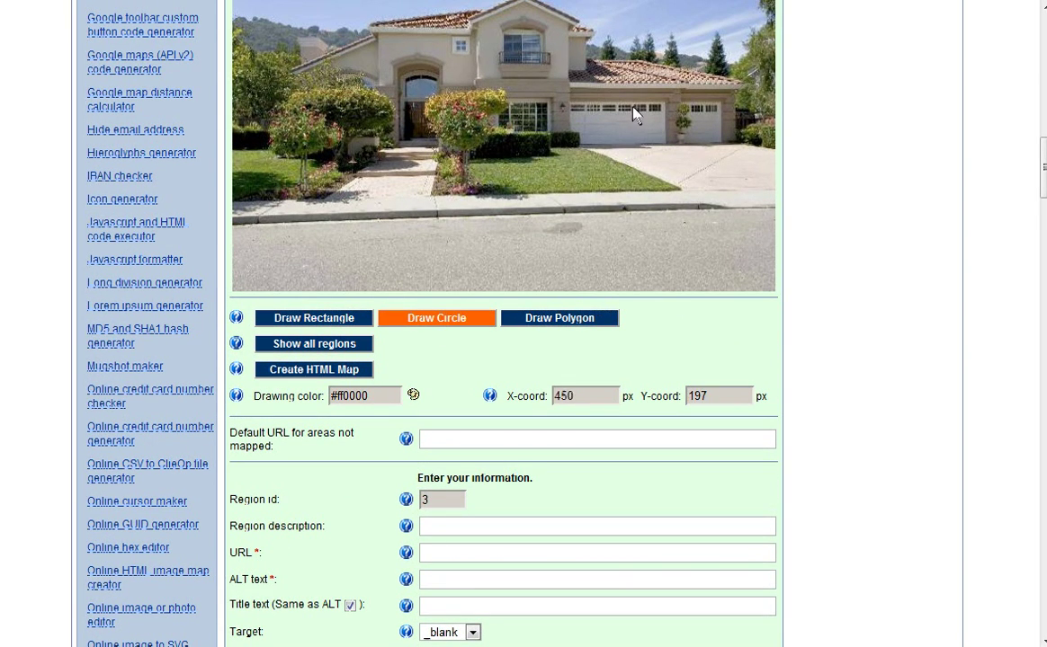
{"action": "left_click_drag", "start_coordinate": [617, 127], "coordinate": [680, 176]}
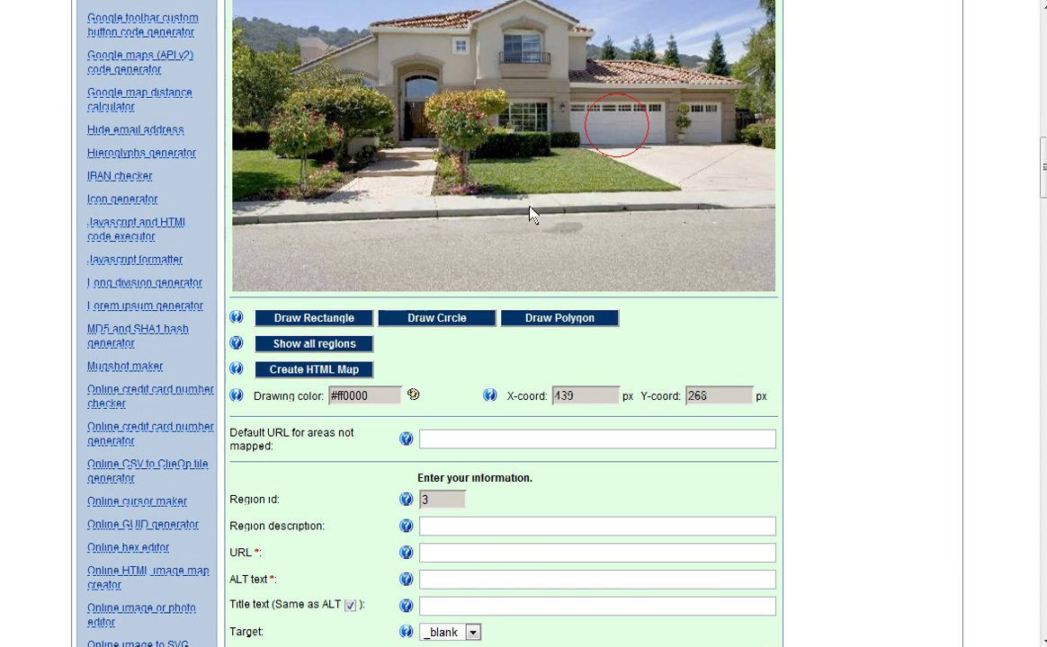
{"action": "scroll", "coordinate": [444, 552], "scroll_direction": "down", "scroll_amount": 1}
{"action": "left_click", "coordinate": [453, 499]}
{"action": "type", "text": "http"}
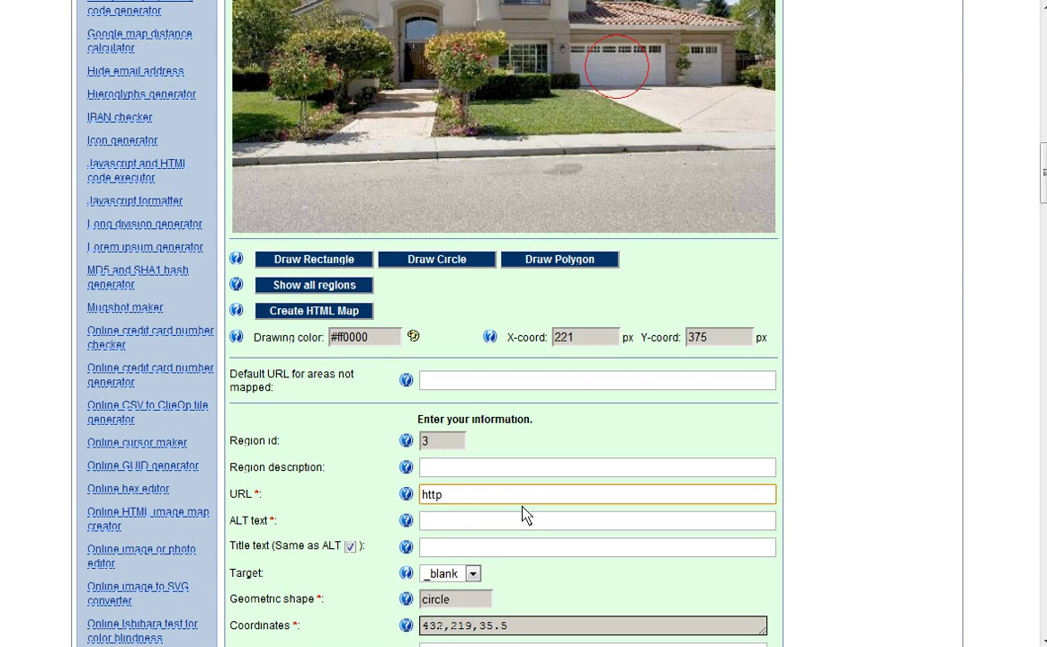
{"action": "type", "text": "://www.mashable.com"}
{"action": "left_click", "coordinate": [523, 530]}
{"action": "type", "text": "This door"}
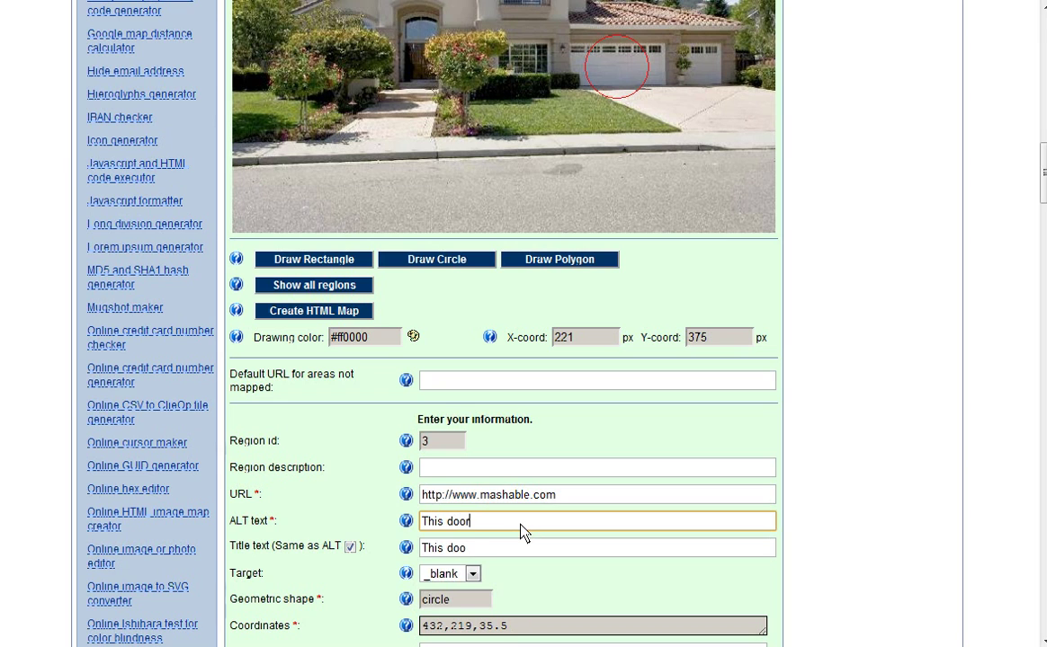
{"action": "type", "text": "is clickable!"}
{"action": "scroll", "coordinate": [521, 533], "scroll_direction": "down", "scroll_amount": 4}
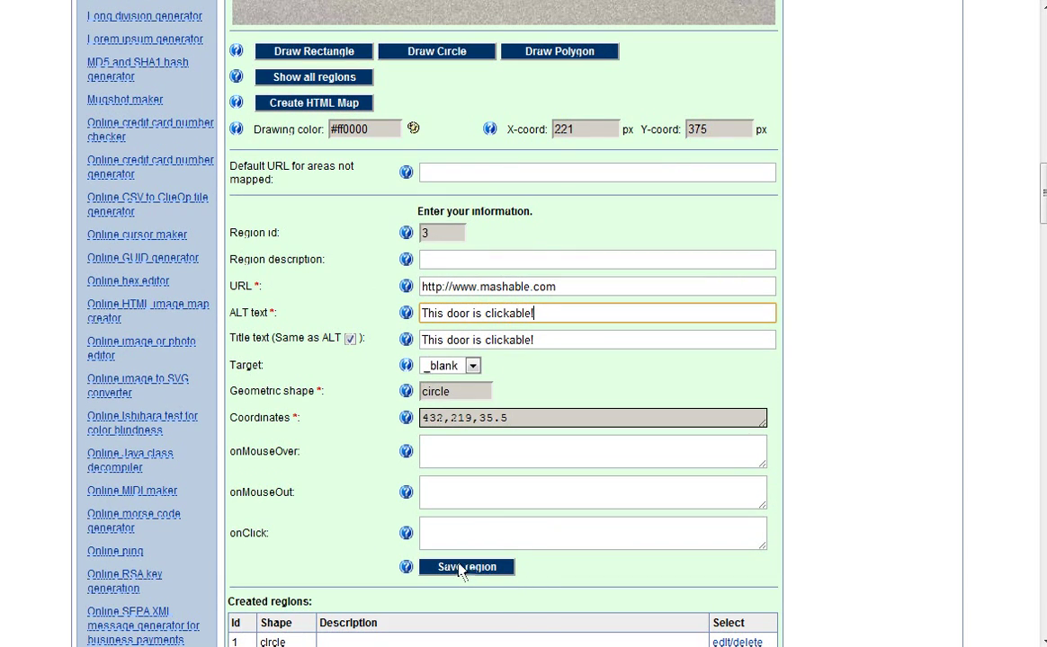
{"action": "left_click", "coordinate": [464, 567]}
Step: Generate the HTML image map code from the three saved regions
{"action": "scroll", "coordinate": [381, 524], "scroll_direction": "down", "scroll_amount": 1}
{"action": "scroll", "coordinate": [378, 524], "scroll_direction": "down", "scroll_amount": 2}
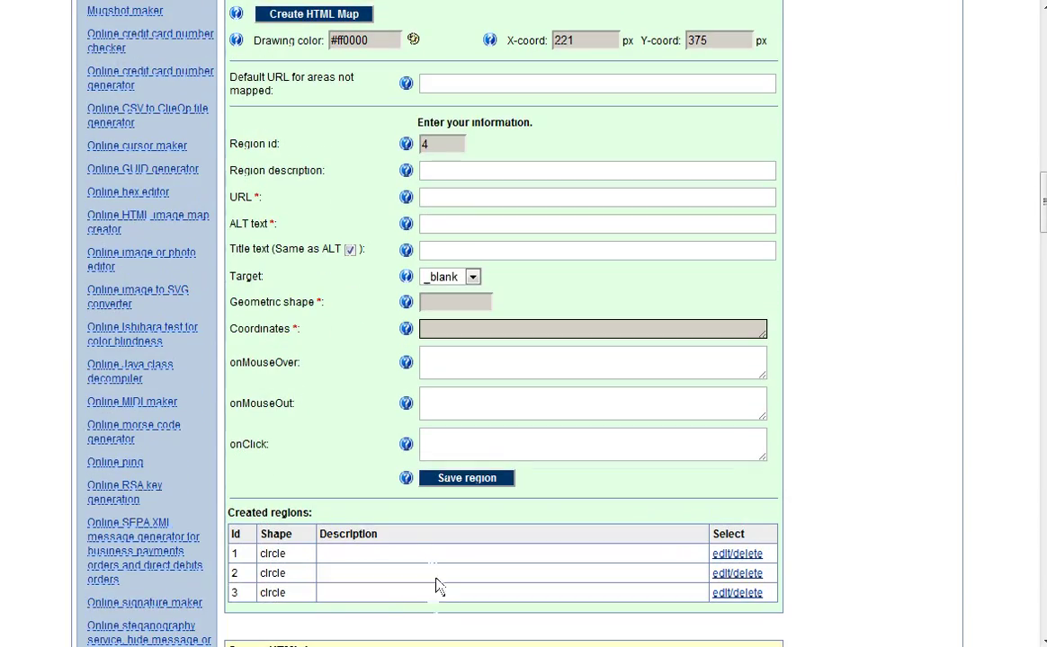
{"action": "scroll", "coordinate": [402, 451], "scroll_direction": "up", "scroll_amount": 3}
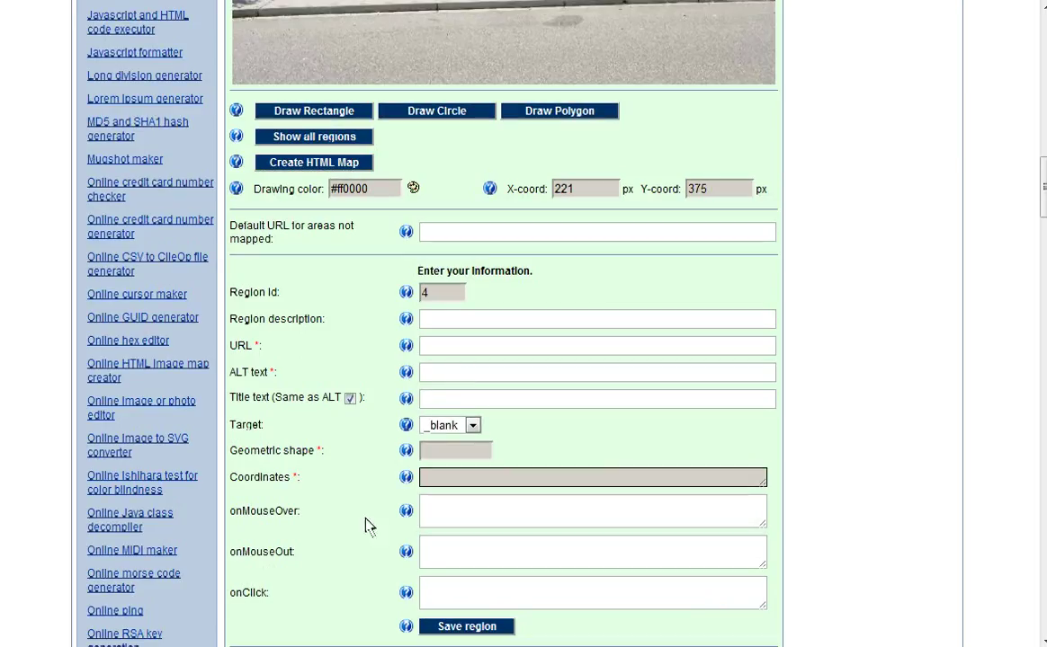
{"action": "scroll", "coordinate": [334, 542], "scroll_direction": "down", "scroll_amount": 4}
{"action": "scroll", "coordinate": [378, 528], "scroll_direction": "up", "scroll_amount": 9}
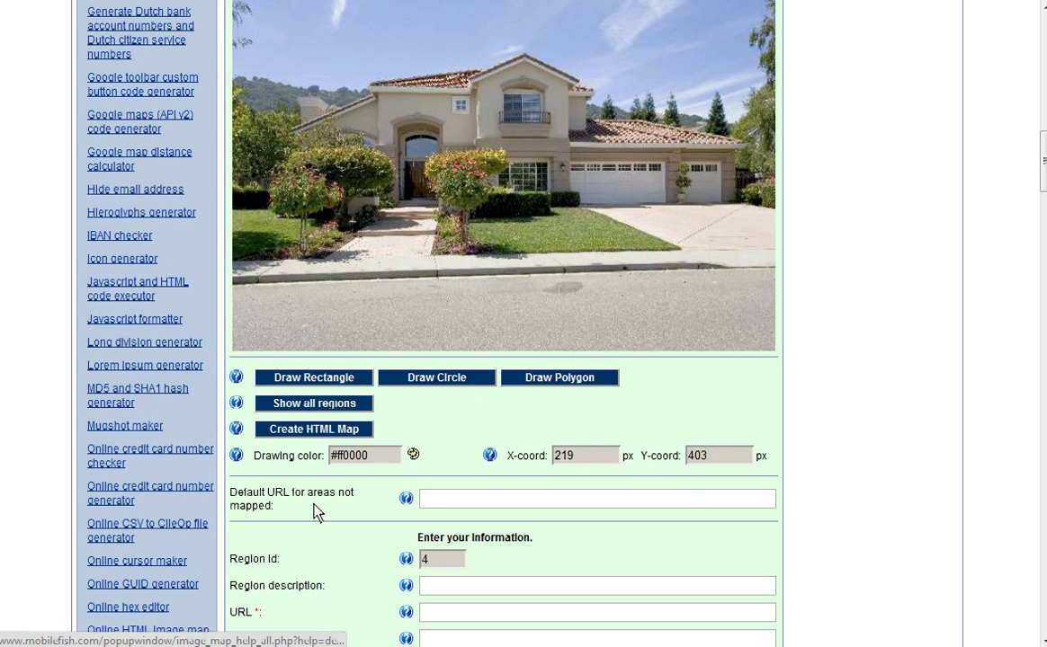
{"action": "left_click", "coordinate": [308, 429]}
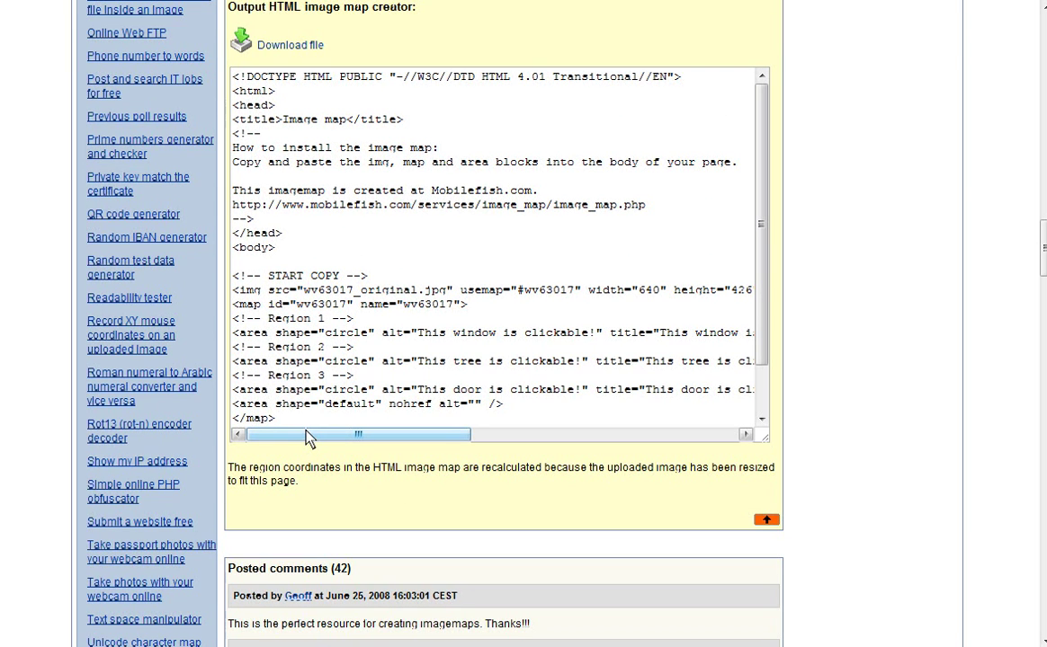
Step: Copy the generated code between the START COPY and END COPY comments, from the img tag through the closing map tag
{"action": "left_click_drag", "start_coordinate": [769, 346], "coordinate": [766, 402]}
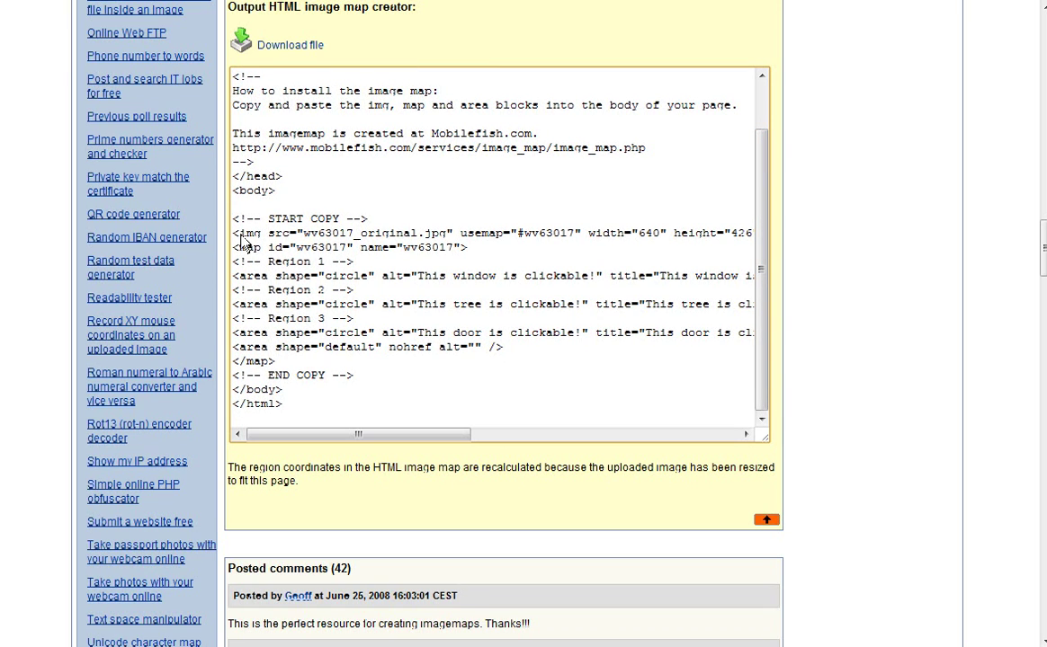
{"action": "left_click_drag", "start_coordinate": [236, 235], "coordinate": [357, 362]}
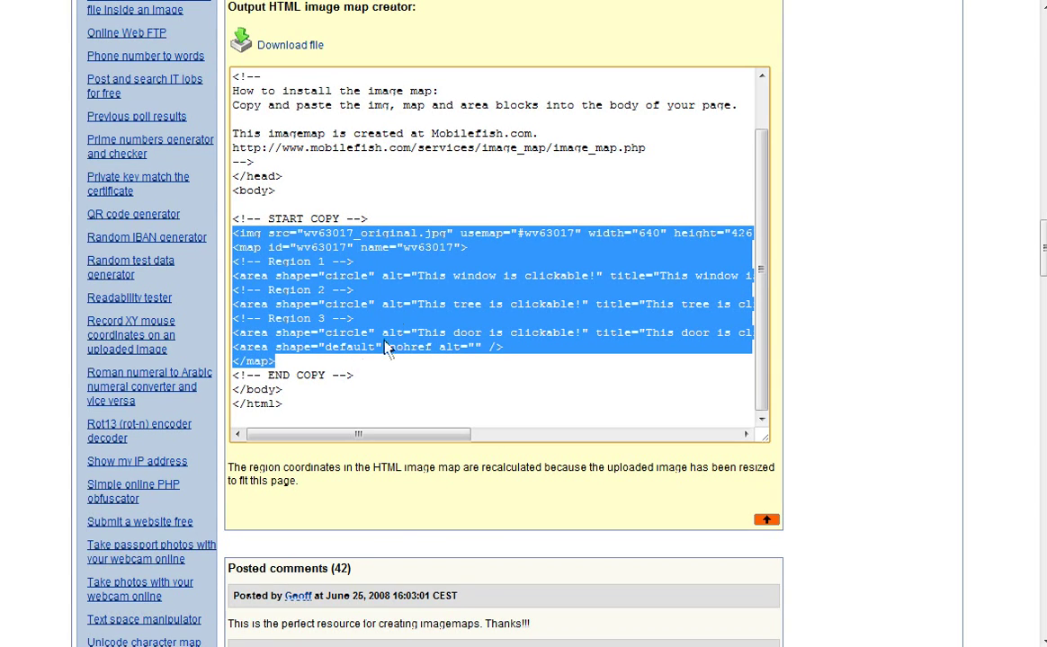
{"action": "right_click", "coordinate": [361, 285]}
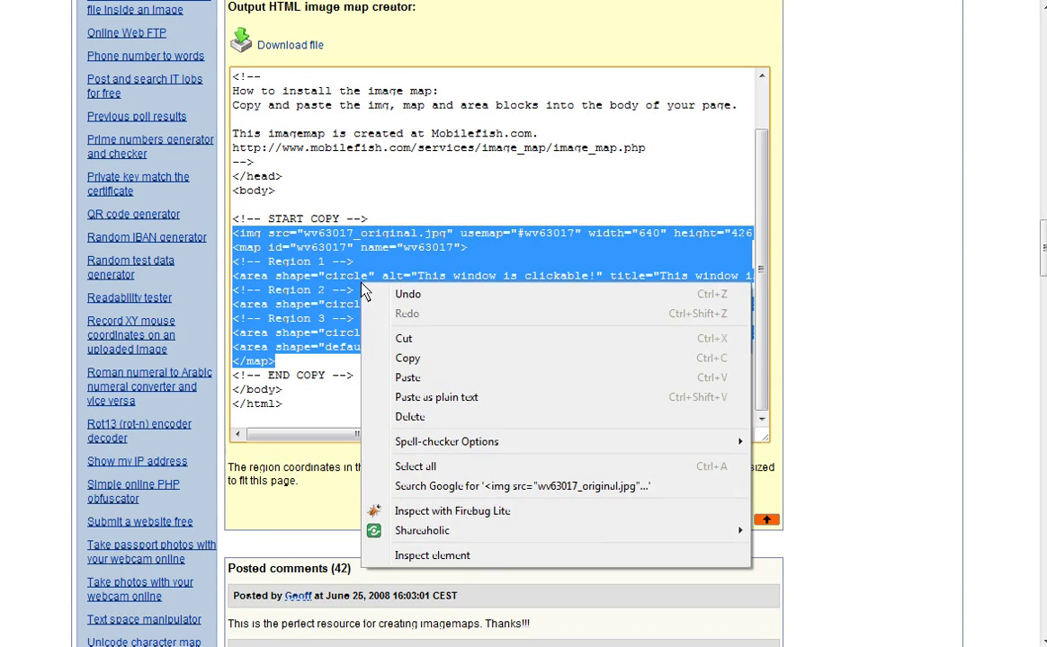
{"action": "left_click", "coordinate": [409, 360]}
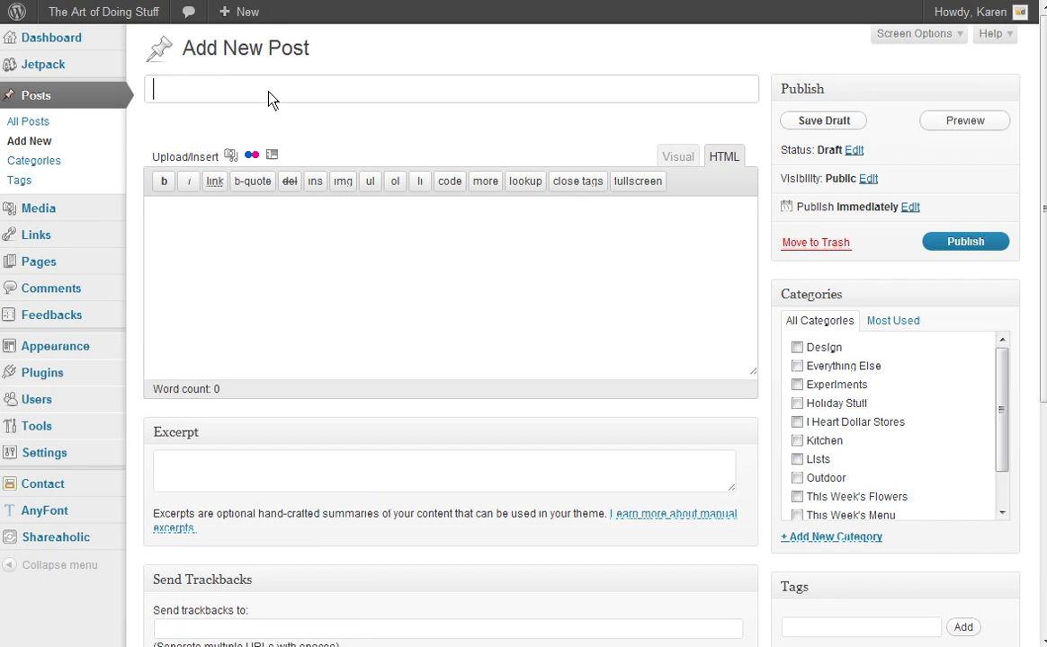
Step: In a new WordPress post, enter the title "Another Cool Image Map" and upload image-map.jpg from the computer using the visual editor
{"action": "type", "text": "Another Cool Image Map"}
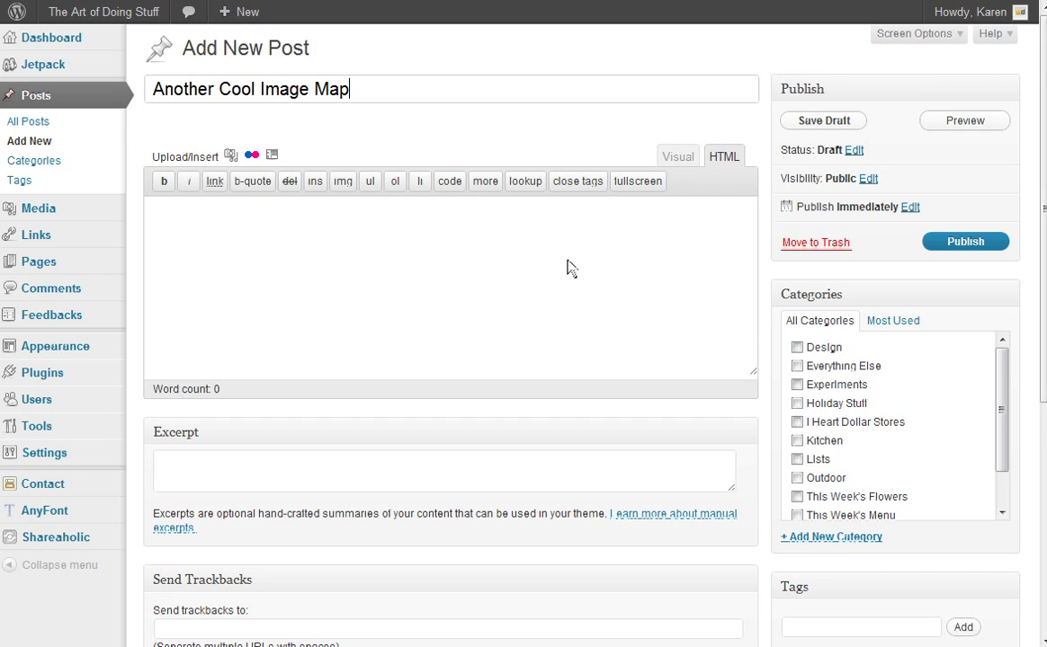
{"action": "left_click", "coordinate": [678, 157]}
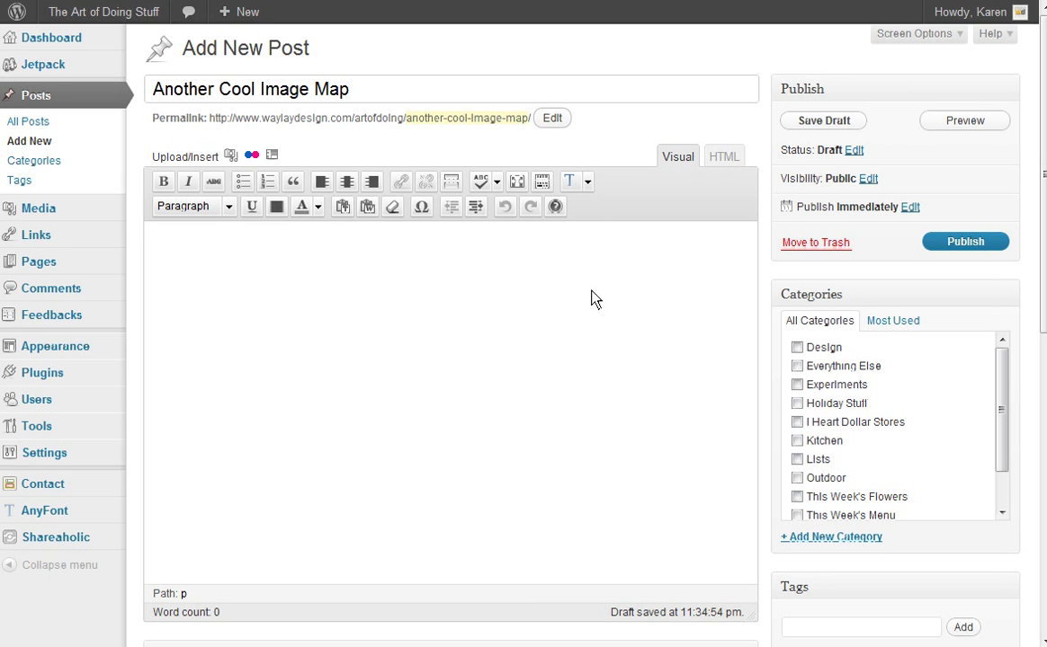
{"action": "left_click", "coordinate": [230, 155]}
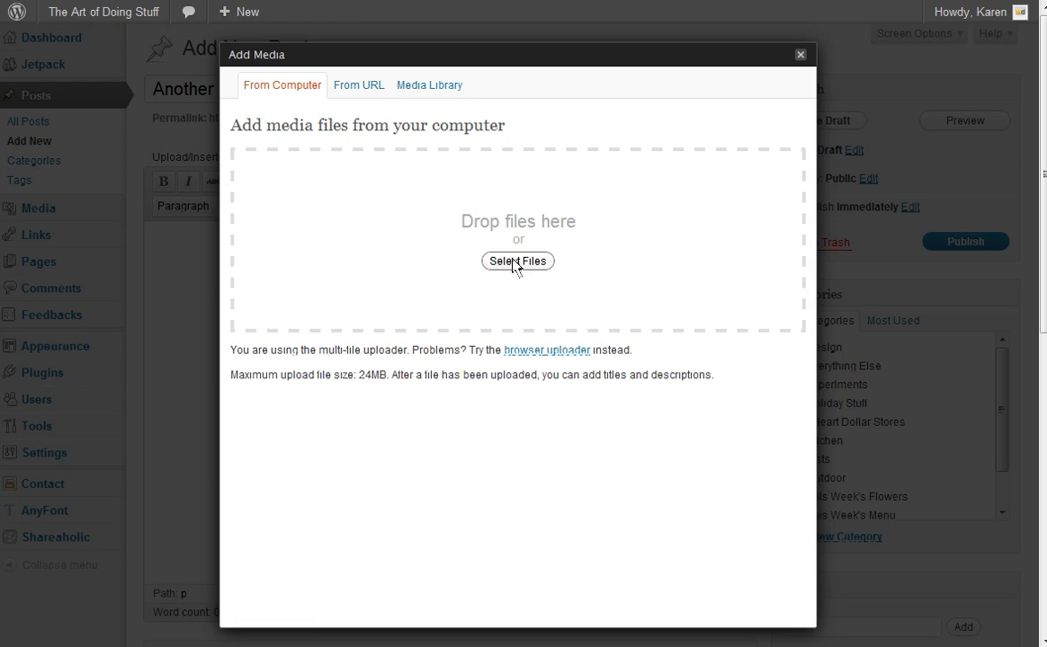
{"action": "left_click", "coordinate": [517, 261]}
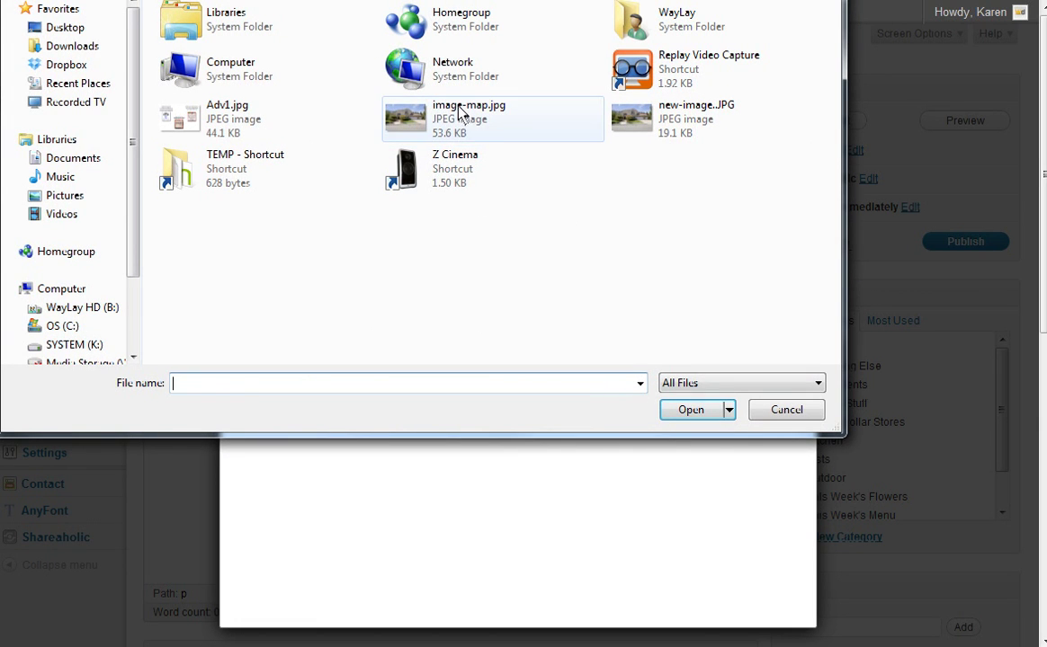
{"action": "left_click", "coordinate": [460, 112]}
{"action": "double_click", "coordinate": [505, 136]}
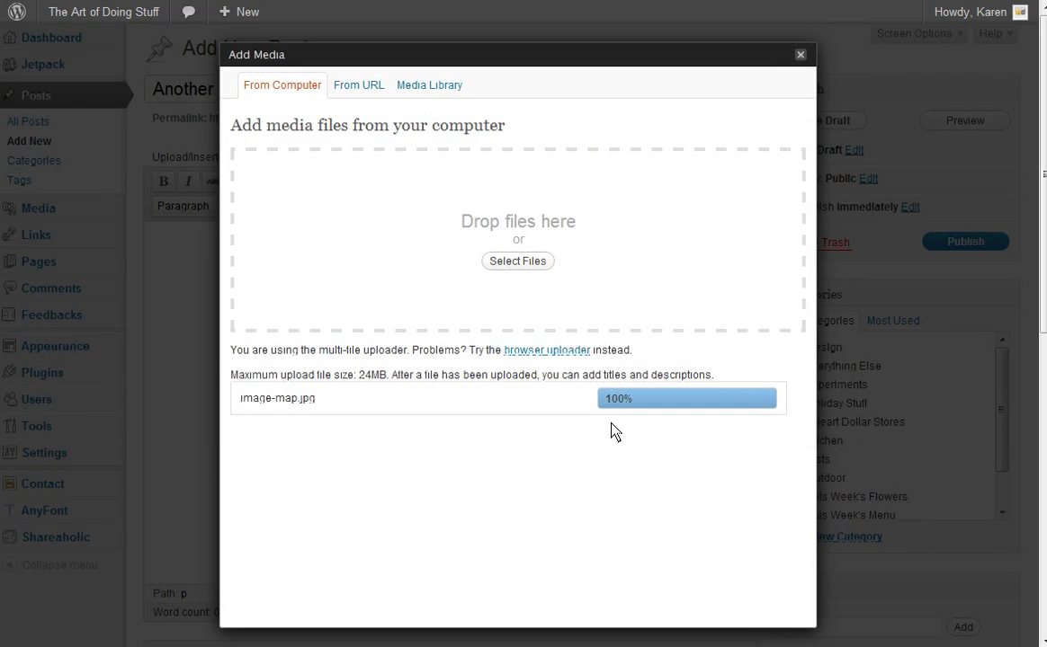
Step: Insert the uploaded house image into the post, centred at full size and without alternate text
{"action": "scroll", "coordinate": [627, 460], "scroll_direction": "down", "scroll_amount": 3}
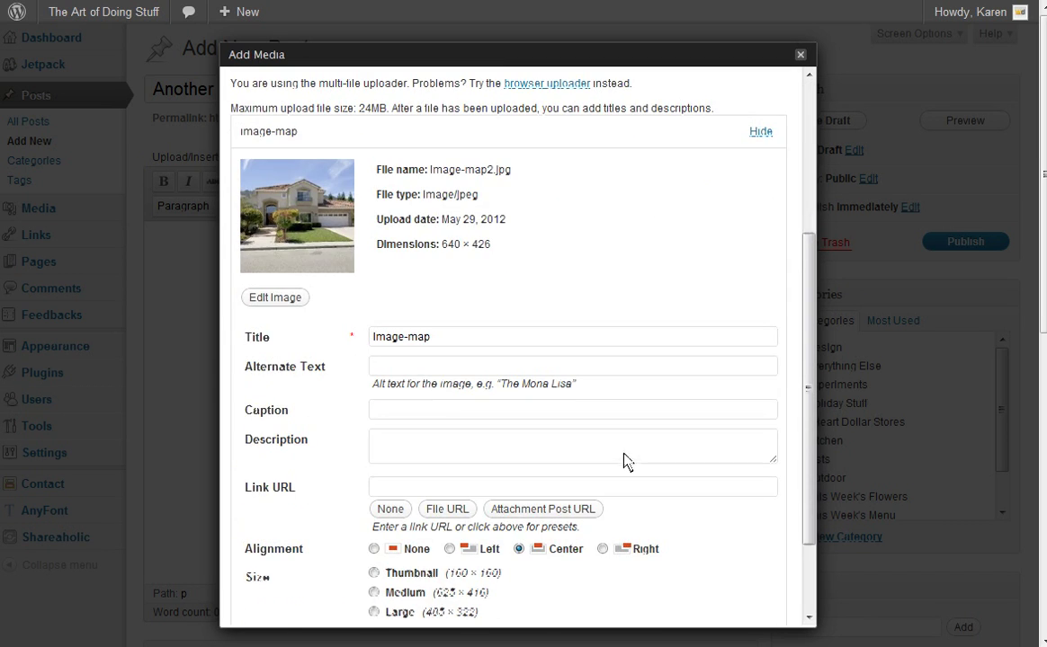
{"action": "scroll", "coordinate": [481, 497], "scroll_direction": "down", "scroll_amount": 3}
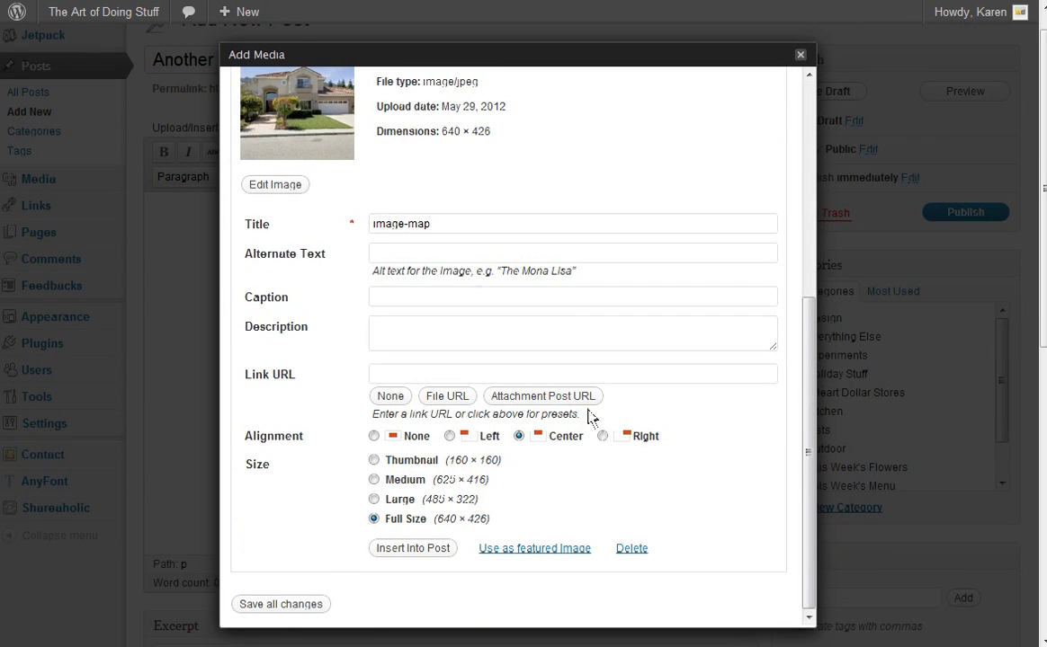
{"action": "left_click", "coordinate": [399, 254]}
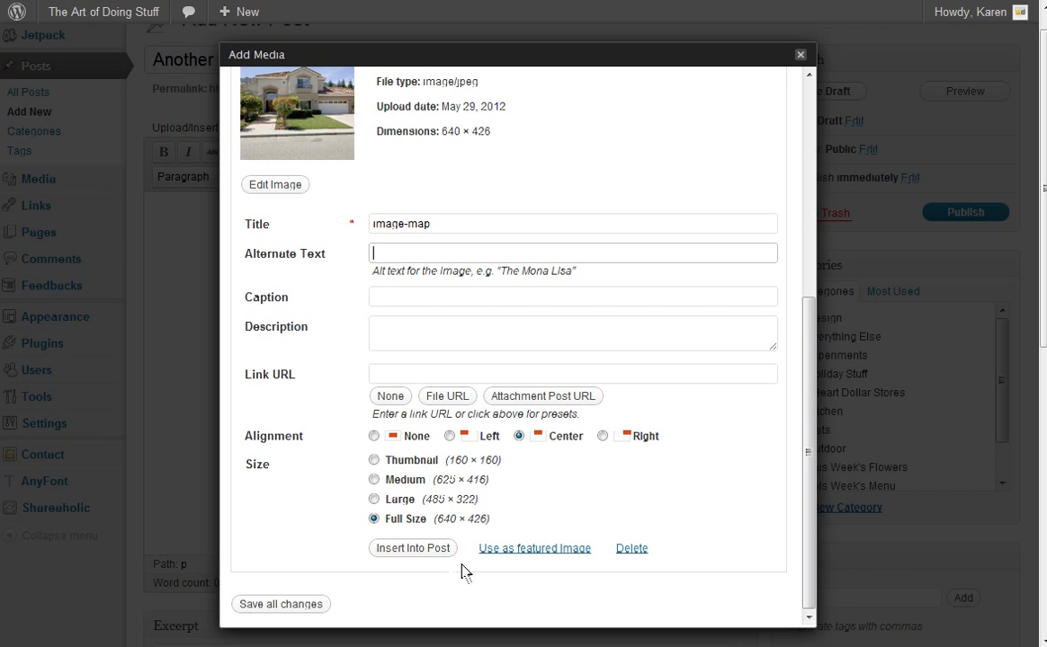
{"action": "left_click", "coordinate": [398, 550]}
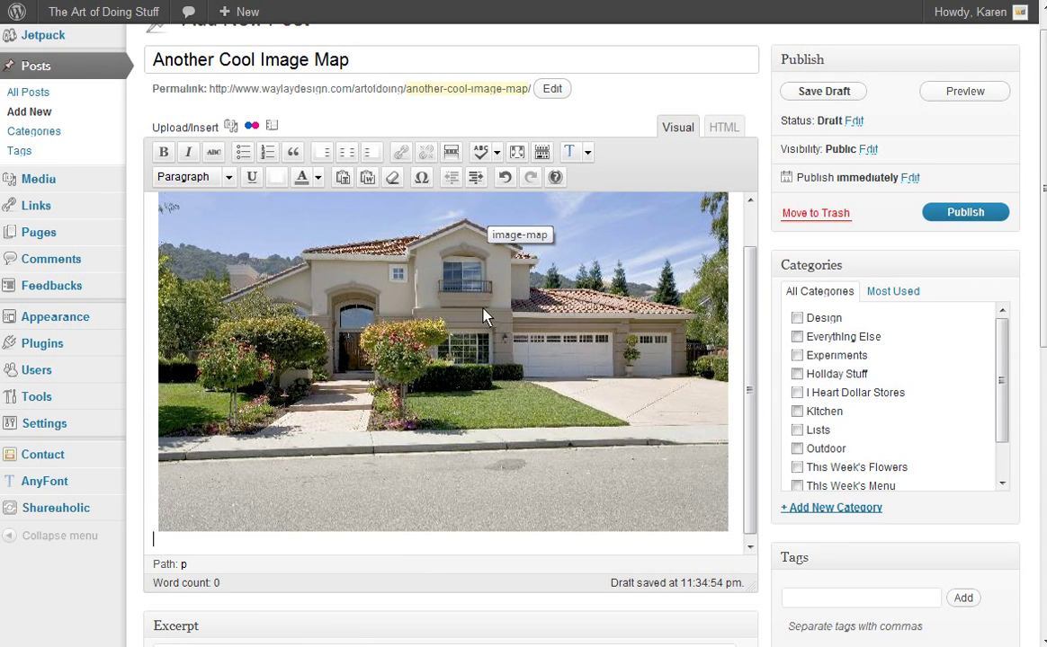
Step: Paste the copied image map code below the image tag in the post's HTML source
{"action": "left_click", "coordinate": [725, 129]}
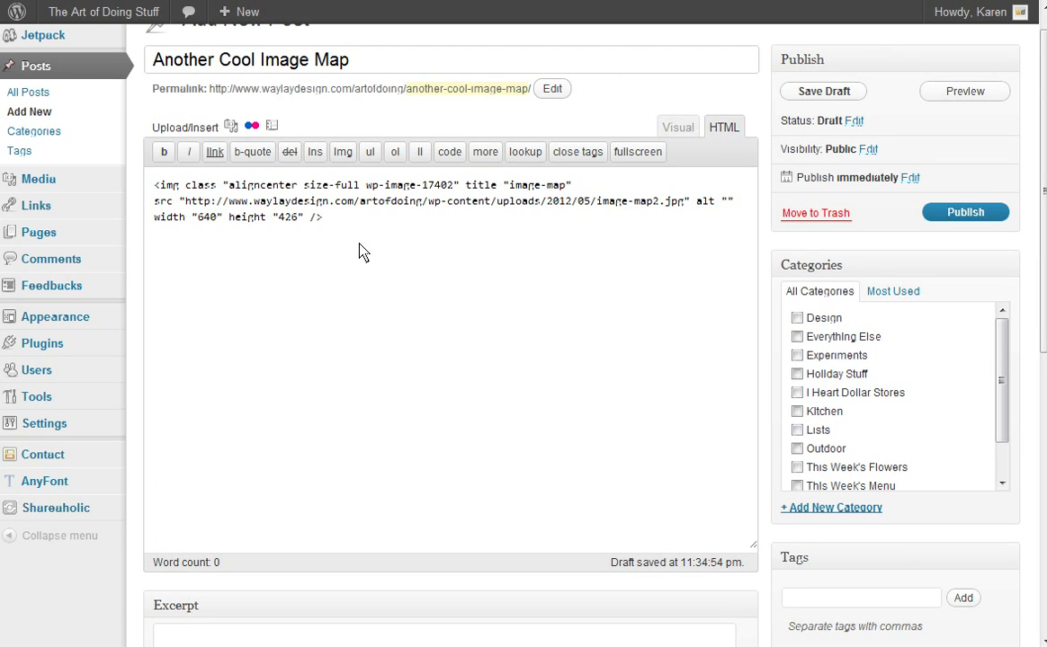
{"action": "right_click", "coordinate": [172, 245]}
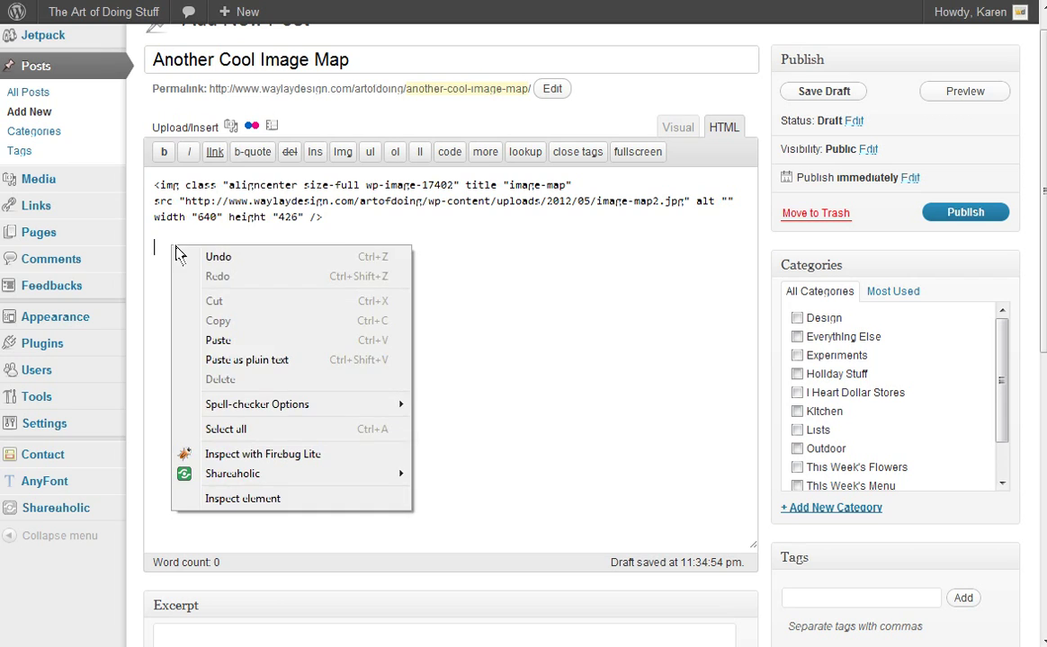
{"action": "left_click", "coordinate": [219, 340]}
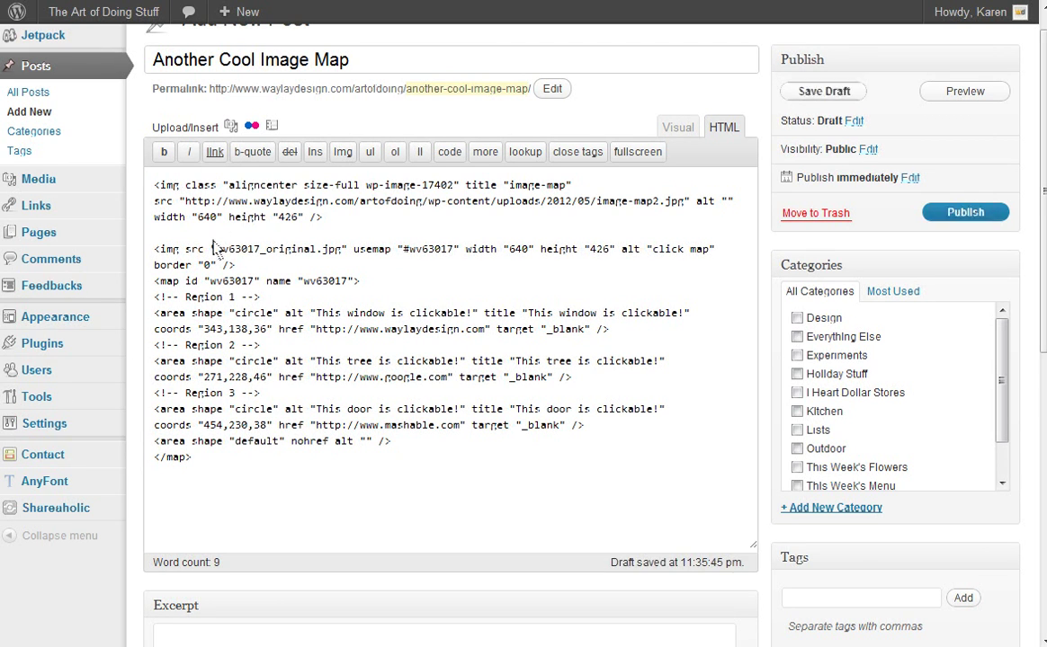
Step: Replace the image source wv63017_original.jpg in the pasted map code with the uploaded image-map2.jpg's full URL, copied from the first img tag
{"action": "left_click_drag", "start_coordinate": [216, 250], "coordinate": [343, 252]}
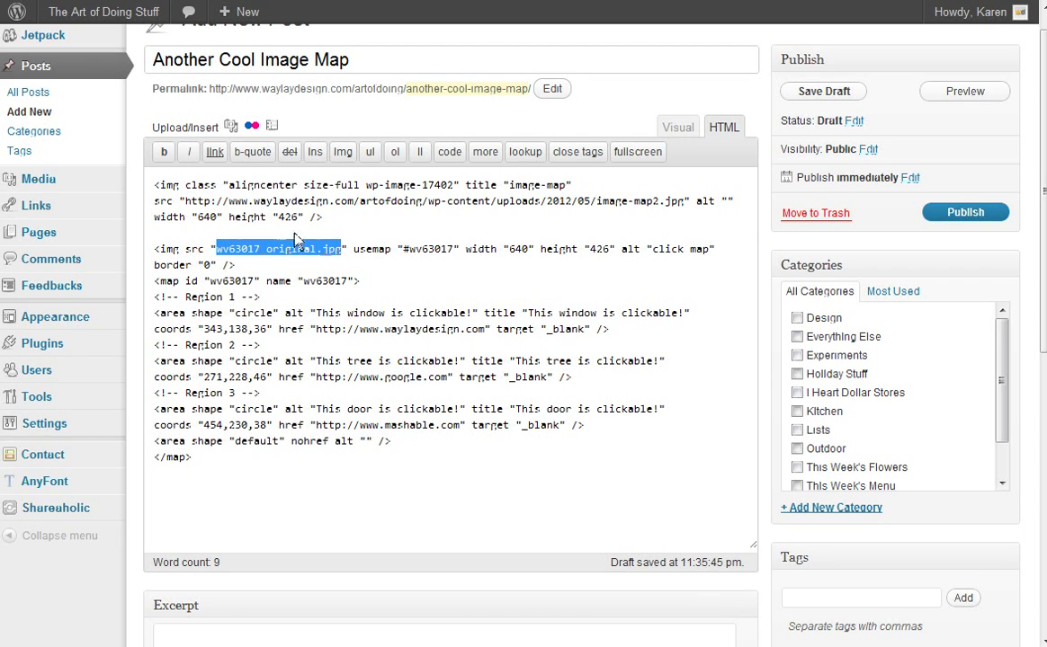
{"action": "left_click", "coordinate": [236, 205]}
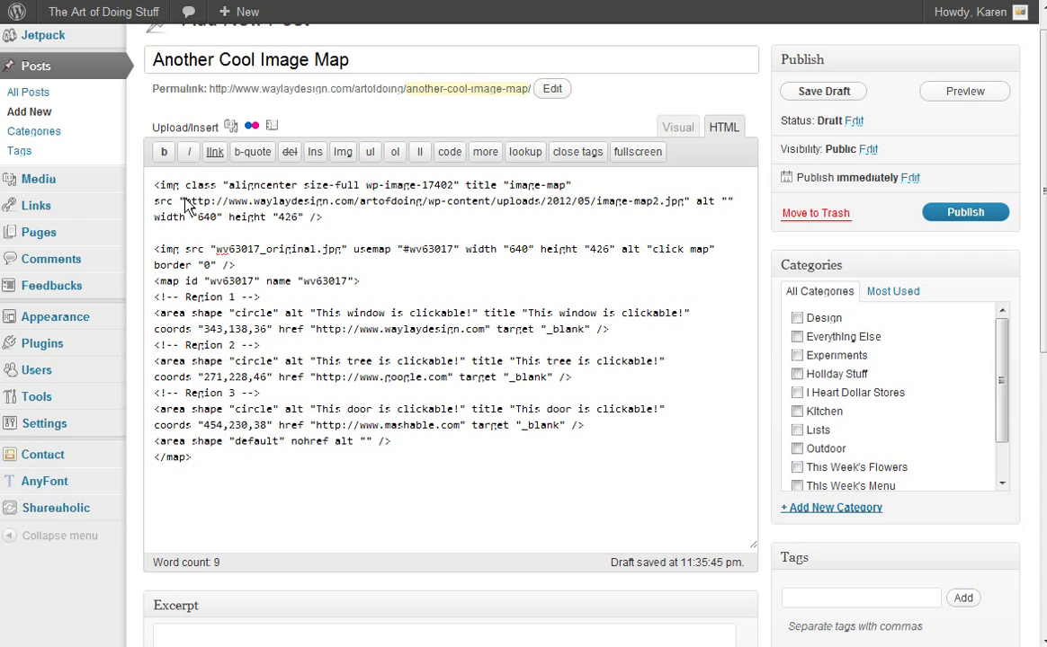
{"action": "left_click_drag", "start_coordinate": [185, 203], "coordinate": [689, 210]}
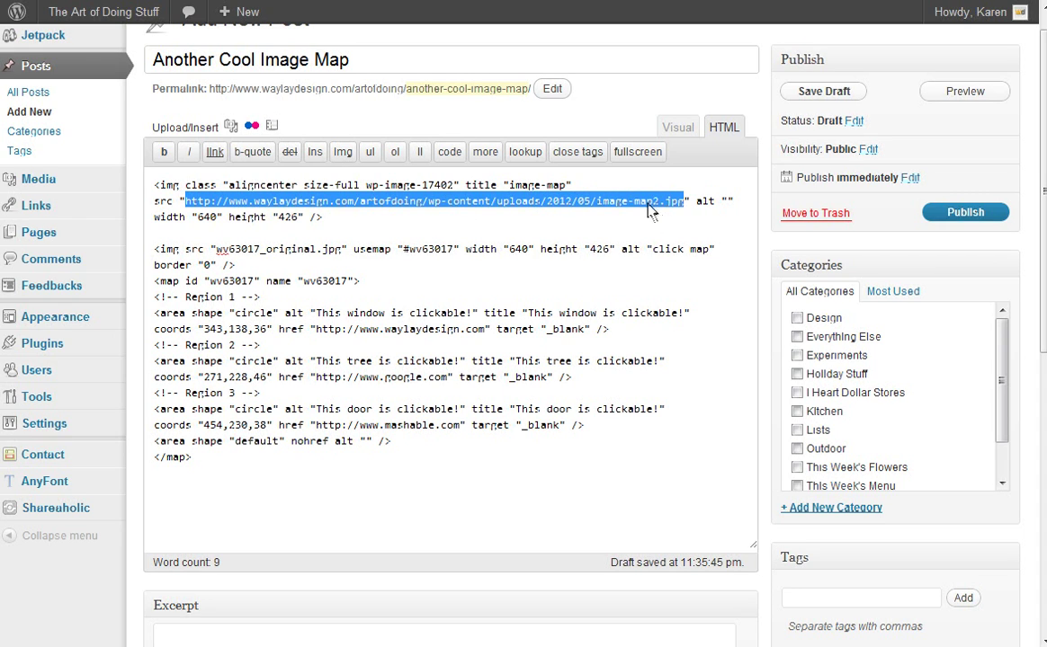
{"action": "right_click", "coordinate": [649, 205]}
{"action": "left_click", "coordinate": [694, 277]}
{"action": "left_click_drag", "start_coordinate": [214, 249], "coordinate": [329, 251]}
{"action": "right_click", "coordinate": [329, 251]}
{"action": "left_click", "coordinate": [389, 348]}
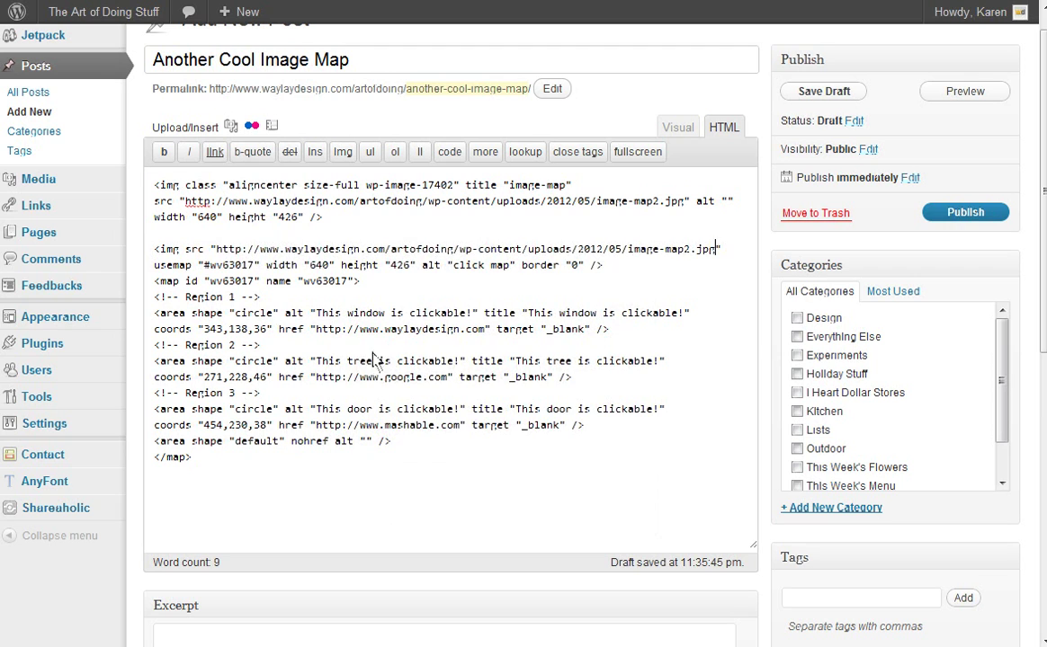
Step: Delete the original img tag and the blank space above the image map code
{"action": "left_click_drag", "start_coordinate": [323, 218], "coordinate": [153, 168]}
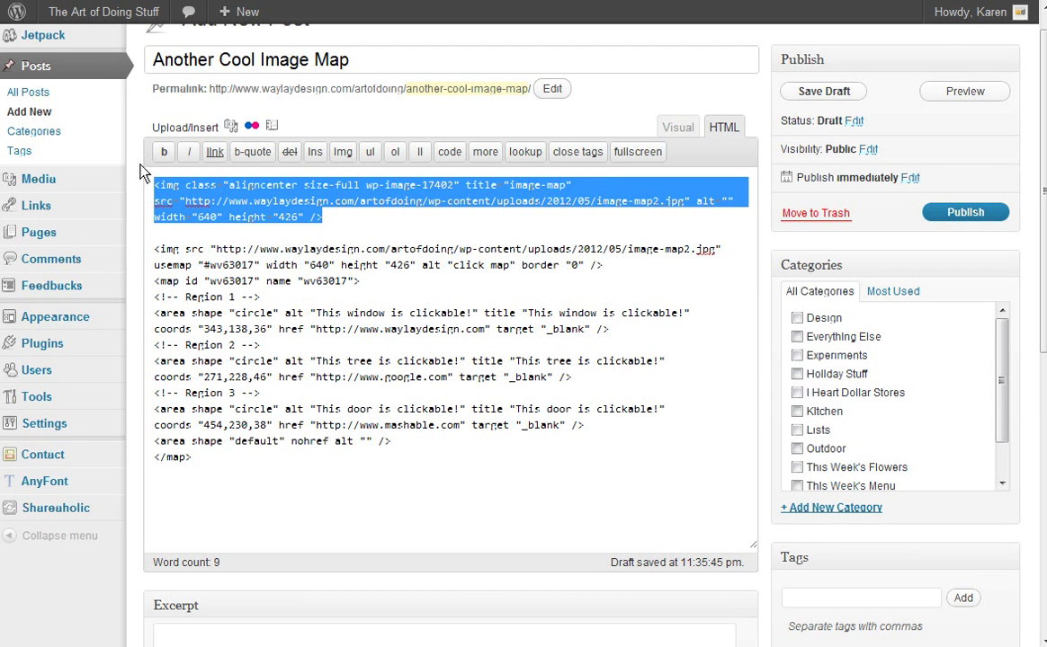
{"action": "key", "text": "Delete"}
{"action": "key", "text": "Delete"}
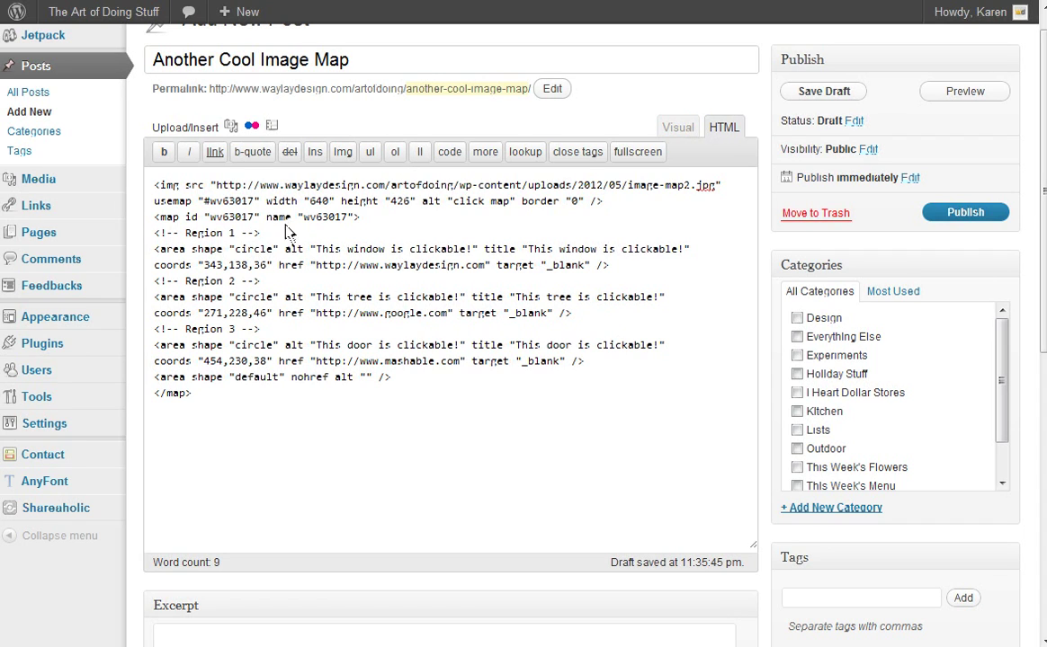
Step: Remove the Region 1 comment and join the window's area tag directly onto the end of the opening map tag
{"action": "left_click", "coordinate": [362, 218]}
{"action": "left_click_drag", "start_coordinate": [266, 235], "coordinate": [148, 233]}
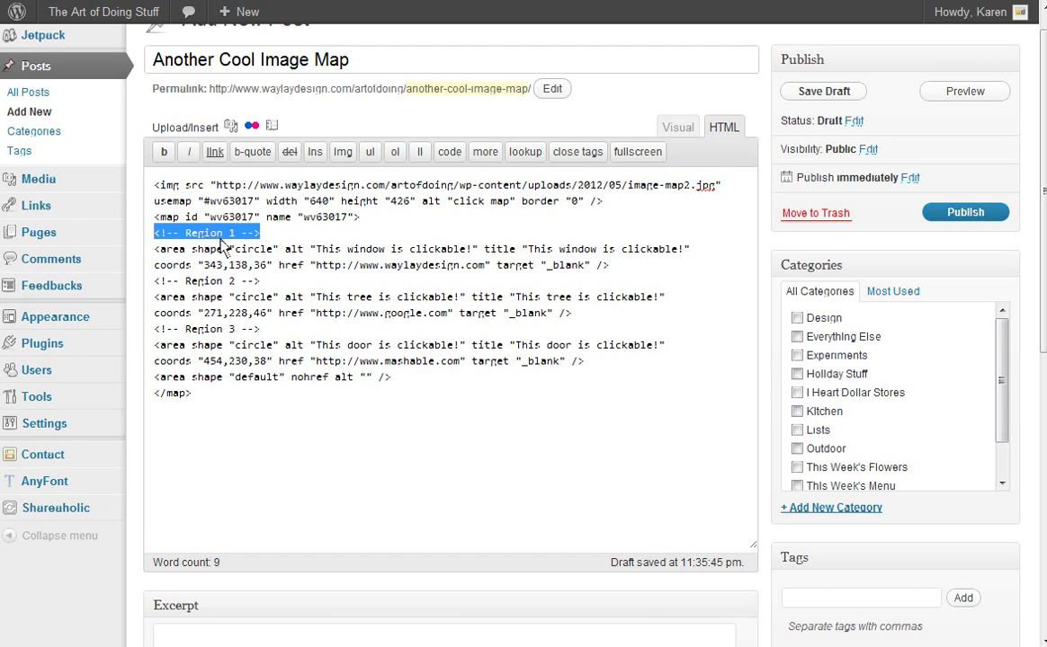
{"action": "key", "text": "Delete"}
{"action": "key", "text": "Delete"}
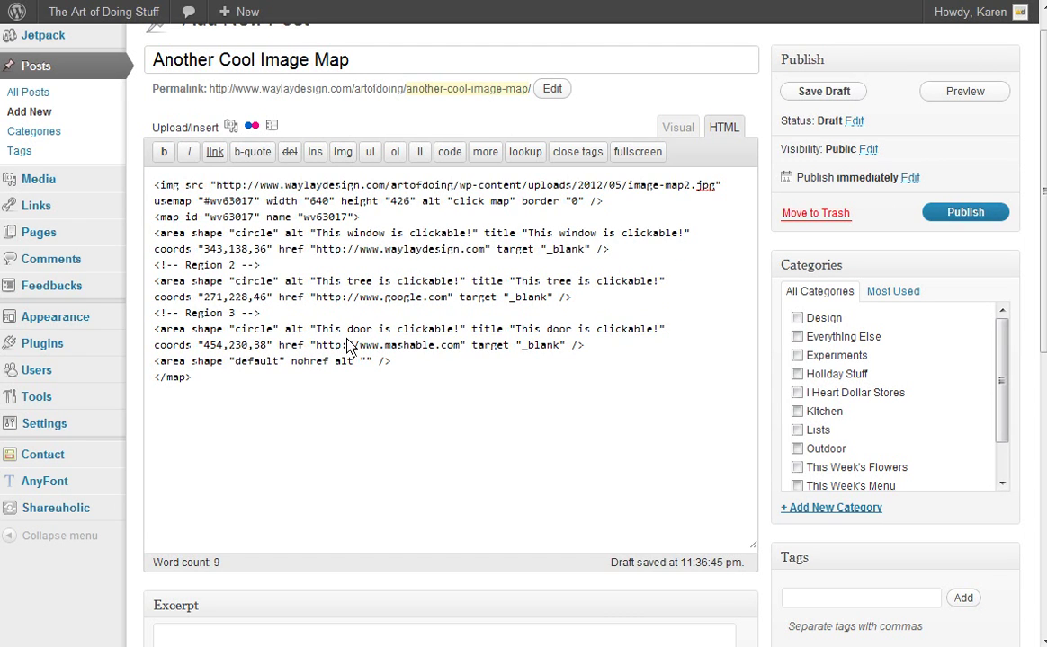
{"action": "key", "text": "BackSpace"}
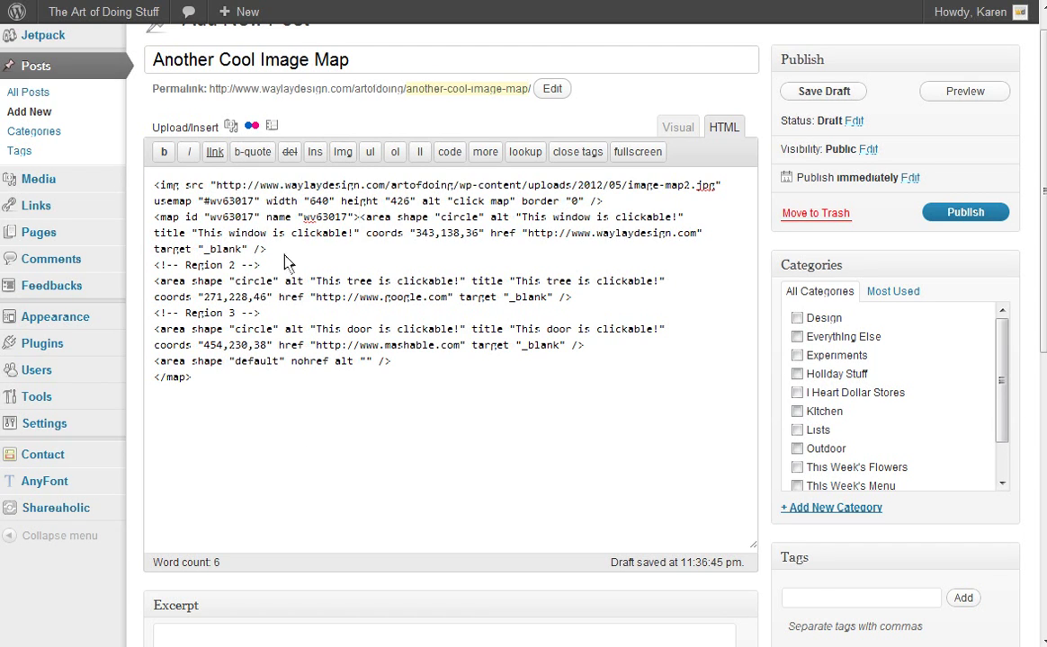
Step: Remove the Region 2 comment and join the tree's area tag directly onto the end of the window's area tag
{"action": "left_click_drag", "start_coordinate": [260, 265], "coordinate": [147, 273]}
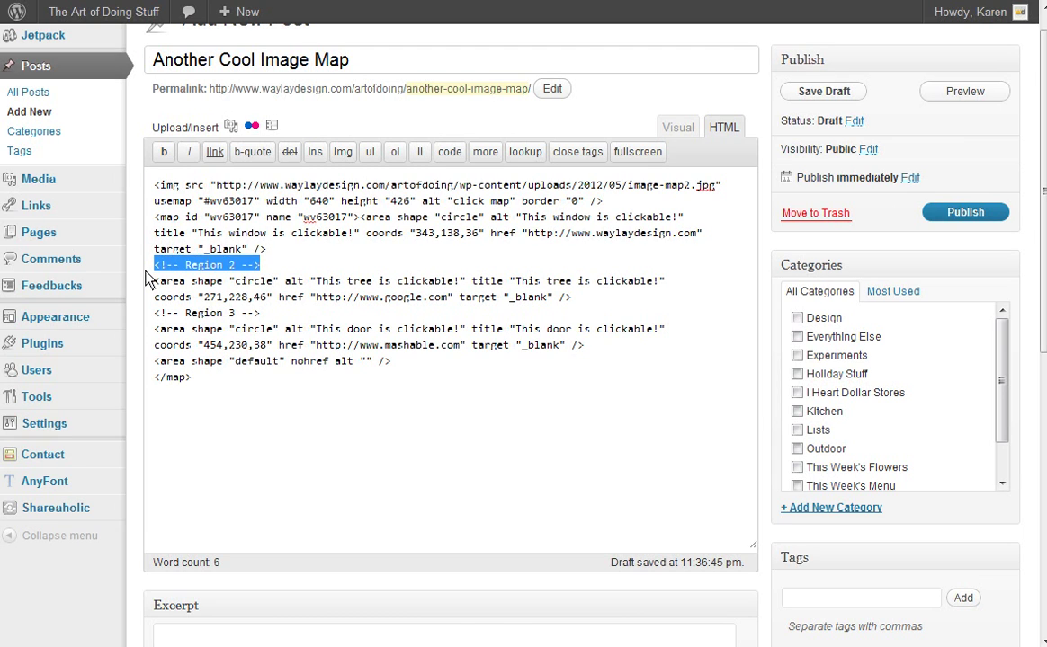
{"action": "key", "text": "BackSpace"}
{"action": "key", "text": "BackSpace"}
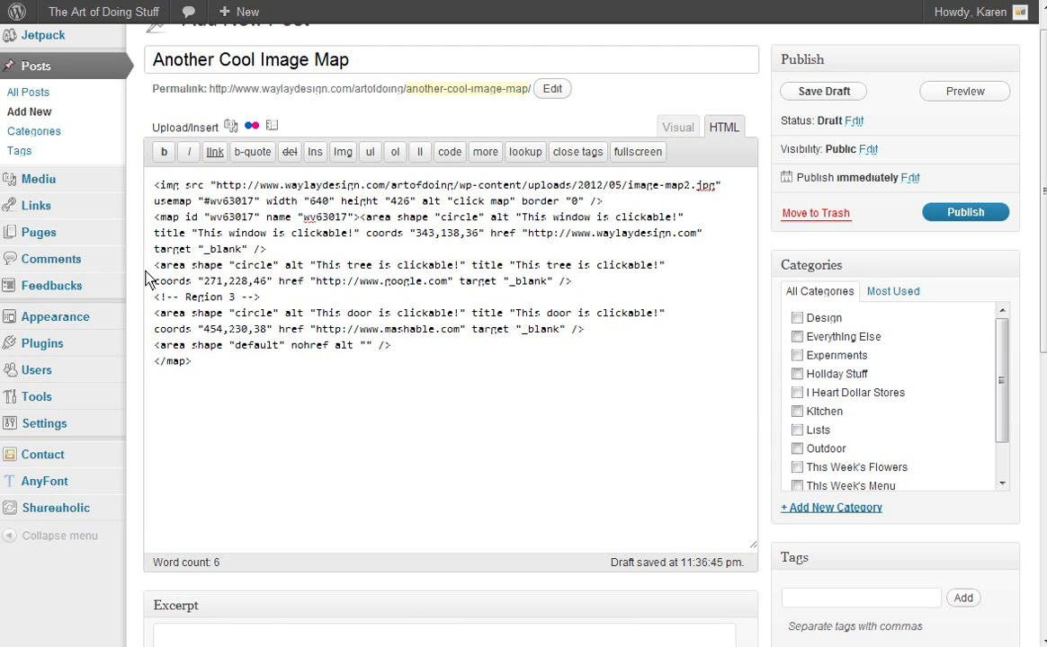
{"action": "key", "text": "Delete"}
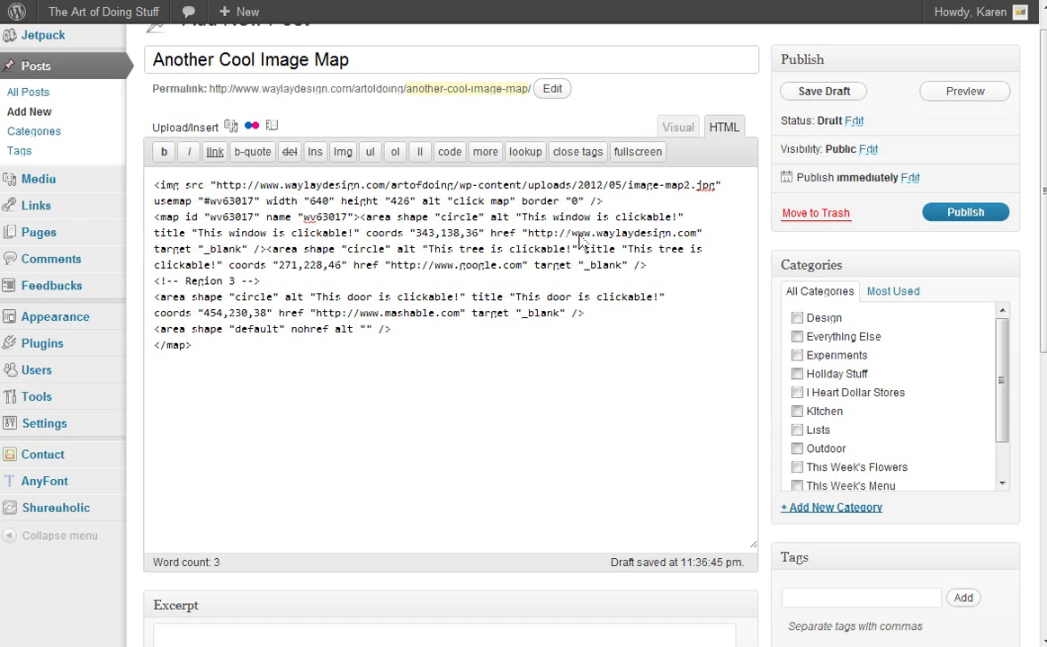
Step: Remove the Region 3 comment and join the door's area tag directly onto the end of the tree's area tag
{"action": "left_click_drag", "start_coordinate": [260, 282], "coordinate": [148, 283]}
{"action": "key", "text": "BackSpace"}
{"action": "key", "text": "BackSpace"}
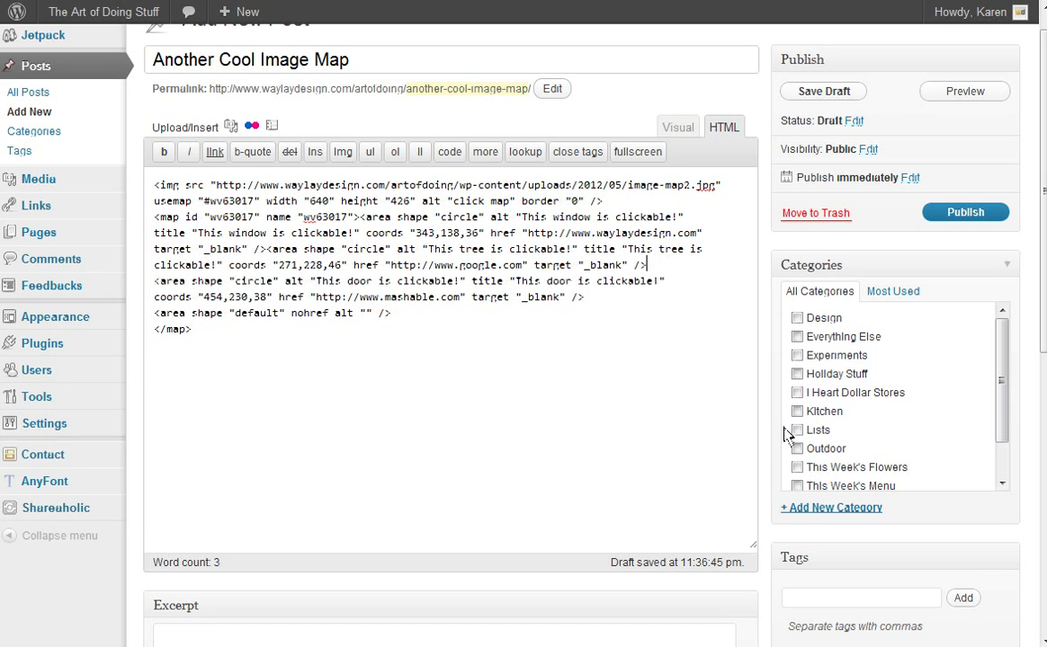
{"action": "key", "text": "Delete"}
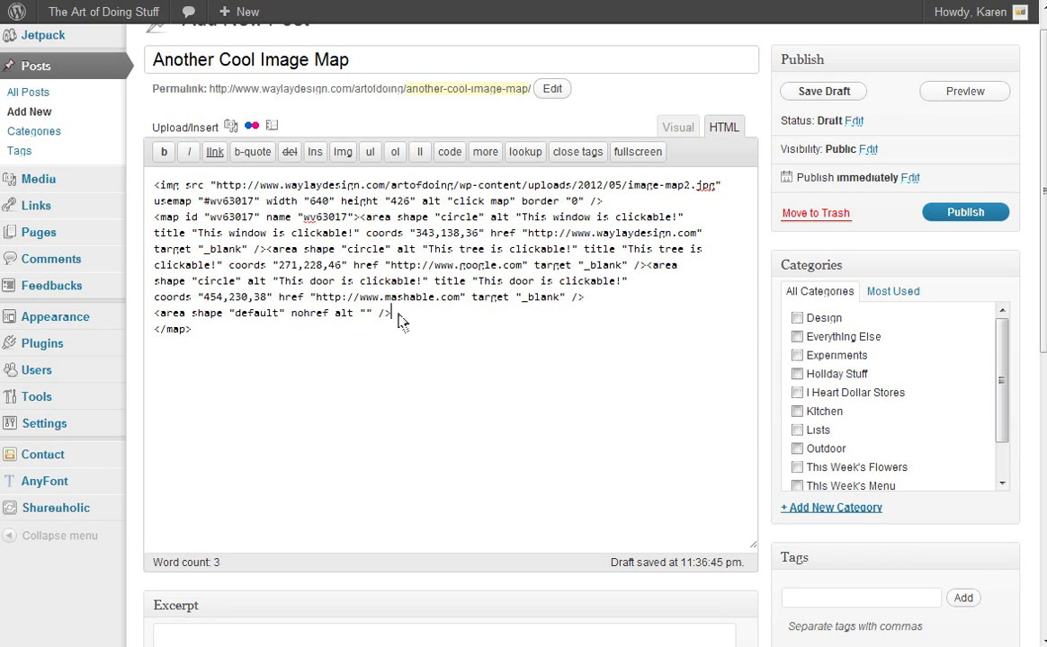
Step: Check the map creator's default URL field, and delete the default area tag so the closing map tag directly follows the door's area tag
{"action": "left_click_drag", "start_coordinate": [392, 313], "coordinate": [154, 313]}
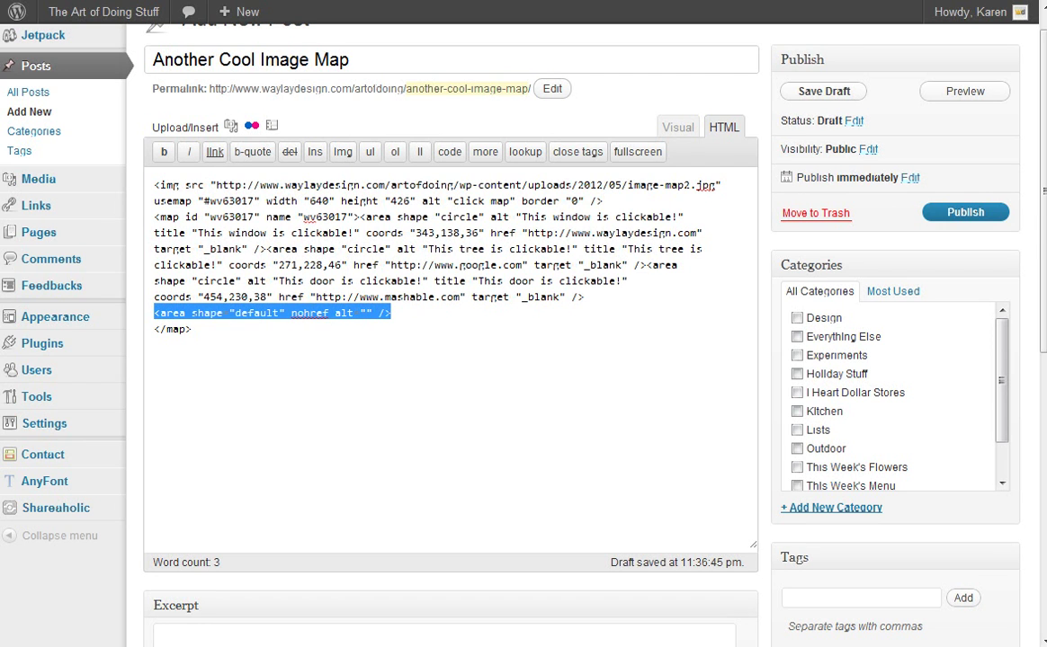
{"action": "key", "text": "ctrl+Tab"}
{"action": "scroll", "coordinate": [374, 437], "scroll_direction": "up", "scroll_amount": 8}
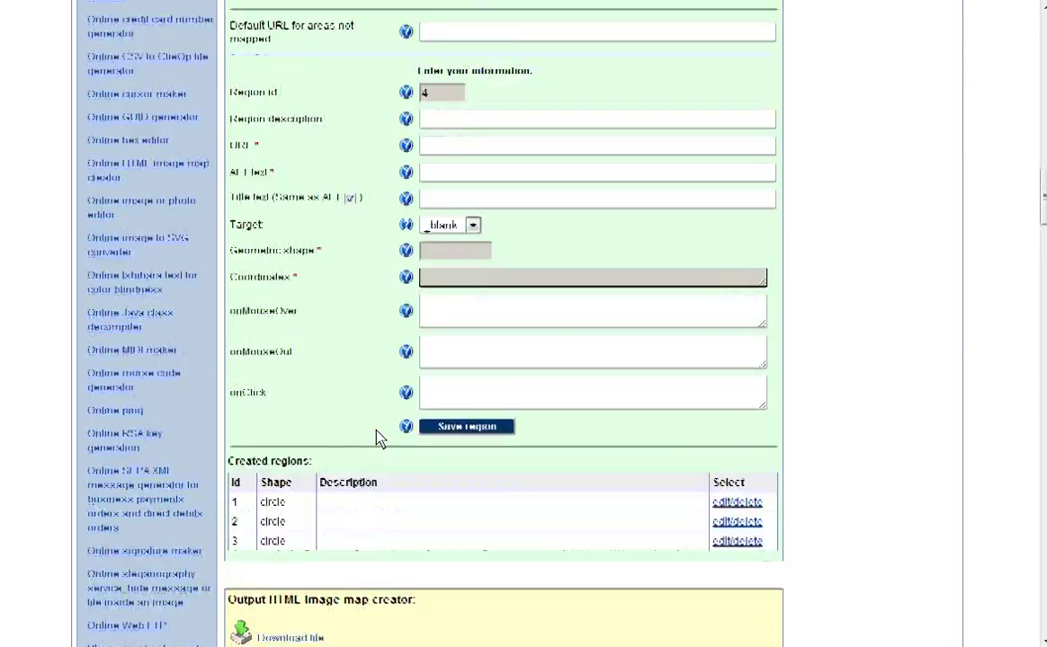
{"action": "scroll", "coordinate": [378, 438], "scroll_direction": "up", "scroll_amount": 2}
{"action": "left_click", "coordinate": [429, 243]}
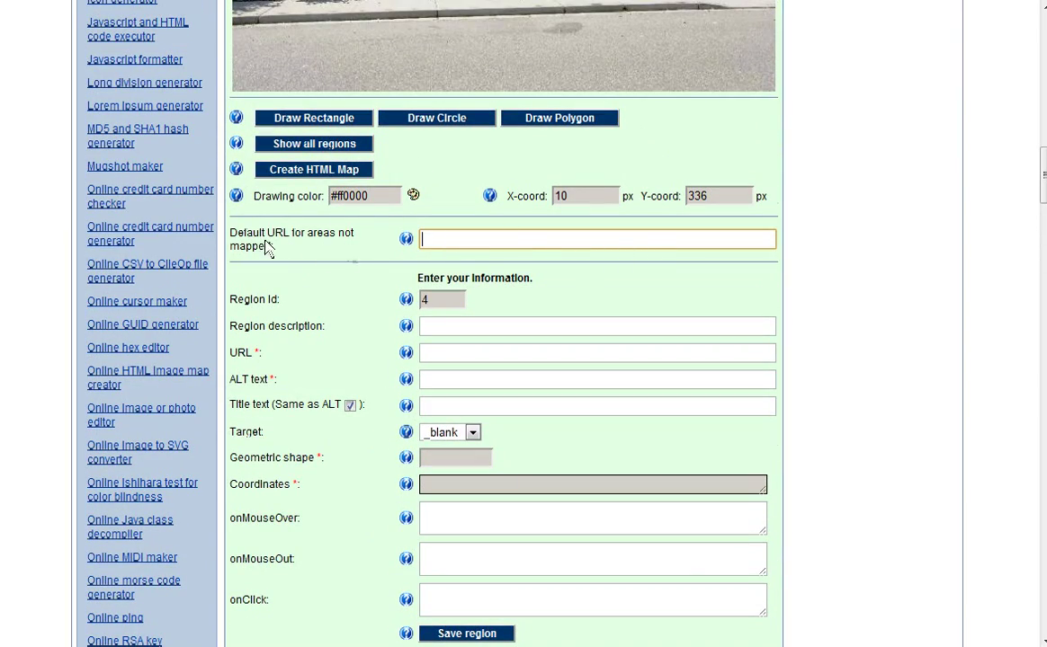
{"action": "scroll", "coordinate": [450, 633], "scroll_direction": "down", "scroll_amount": 1}
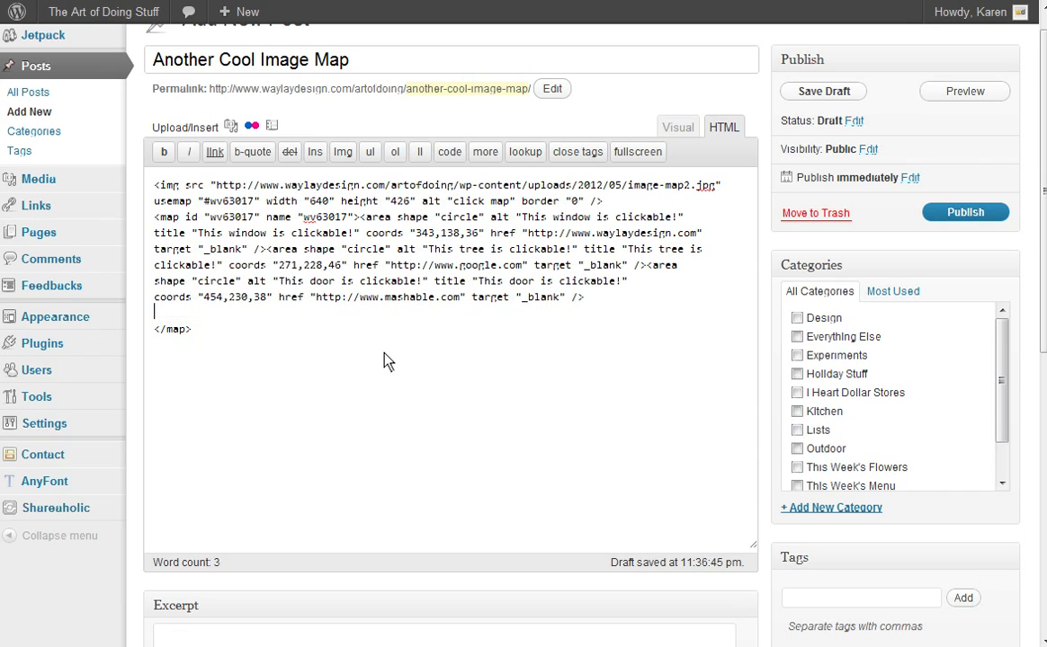
{"action": "key", "text": "Delete"}
{"action": "key", "text": "BackSpace"}
Step: Save the post as a draft and preview it at the house image map
{"action": "left_click", "coordinate": [824, 92]}
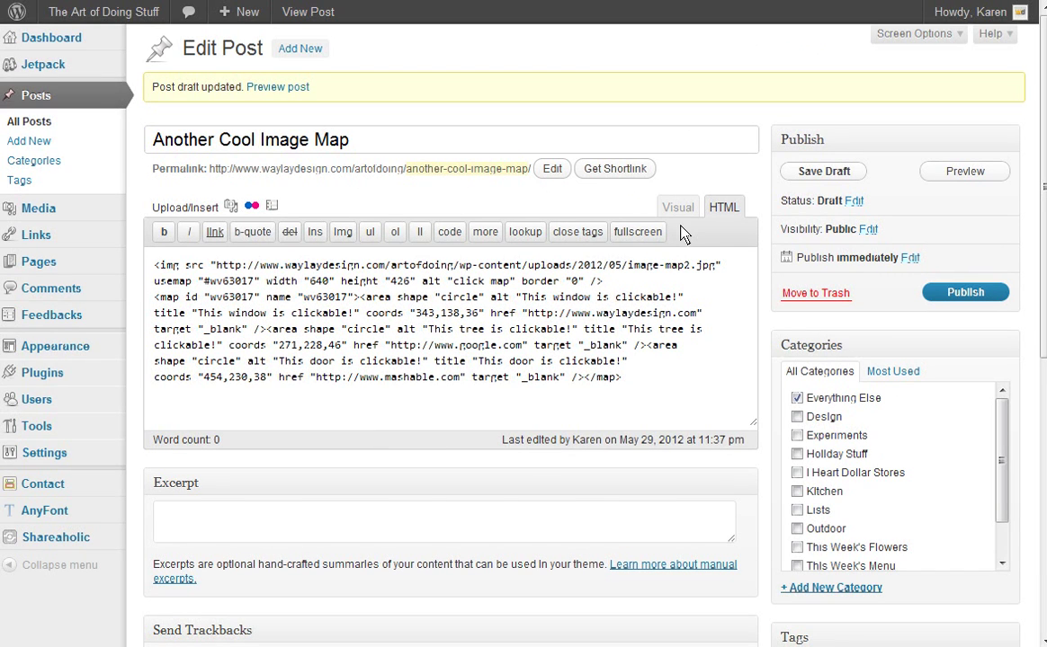
{"action": "left_click", "coordinate": [678, 208]}
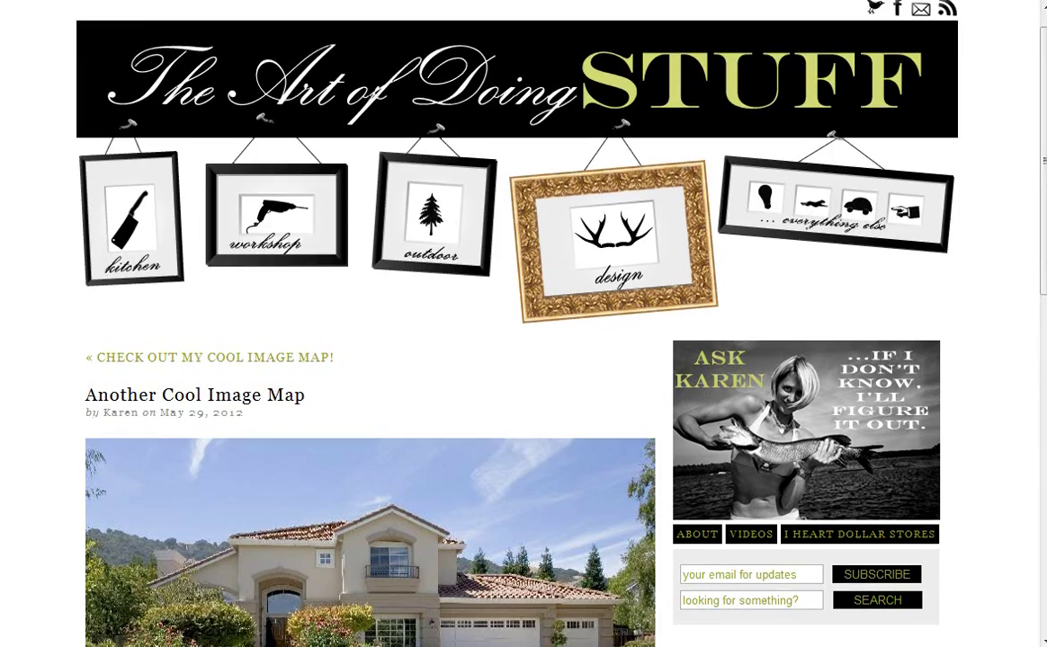
{"action": "scroll", "coordinate": [25, 484], "scroll_direction": "down", "scroll_amount": 3}
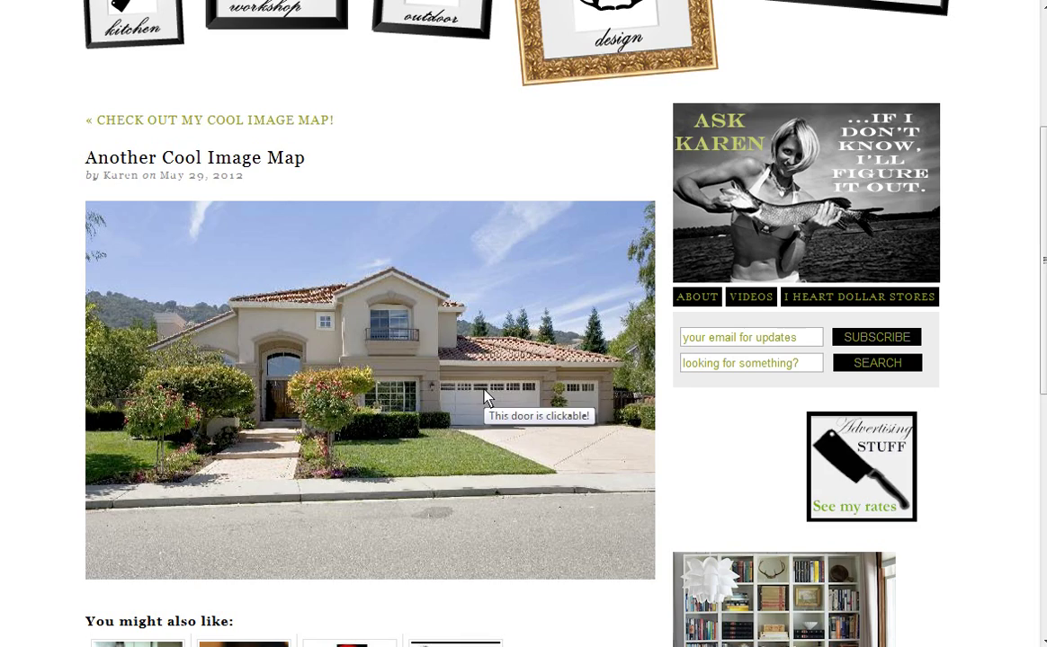
Step: Test the window and garage door regions of the previewed image map by following their links
{"action": "left_click", "coordinate": [401, 324]}
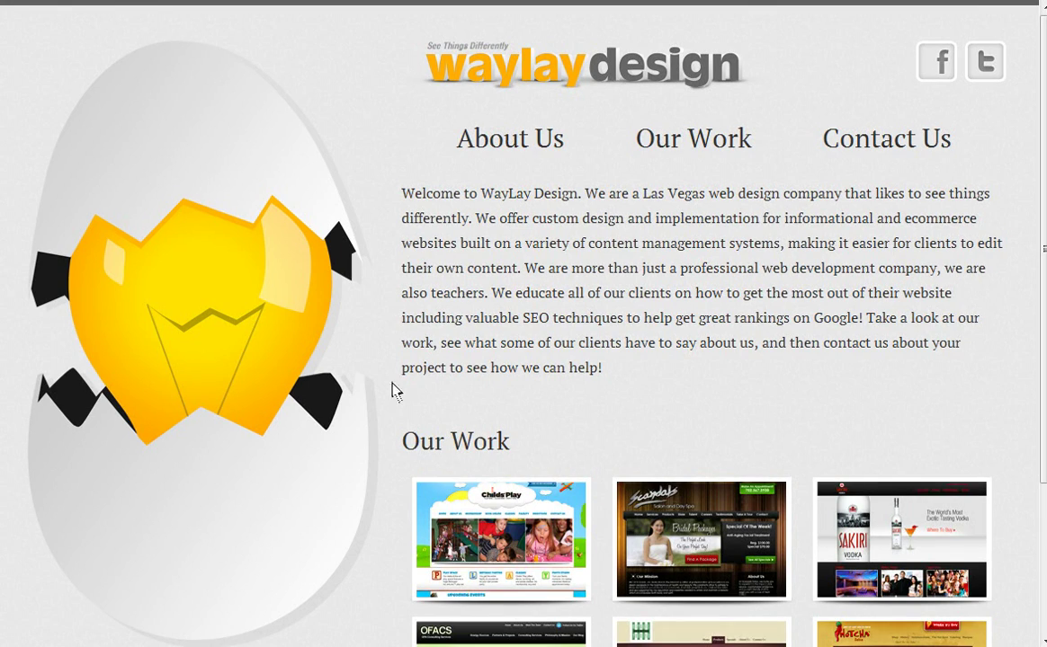
{"action": "key", "text": "alt+Left"}
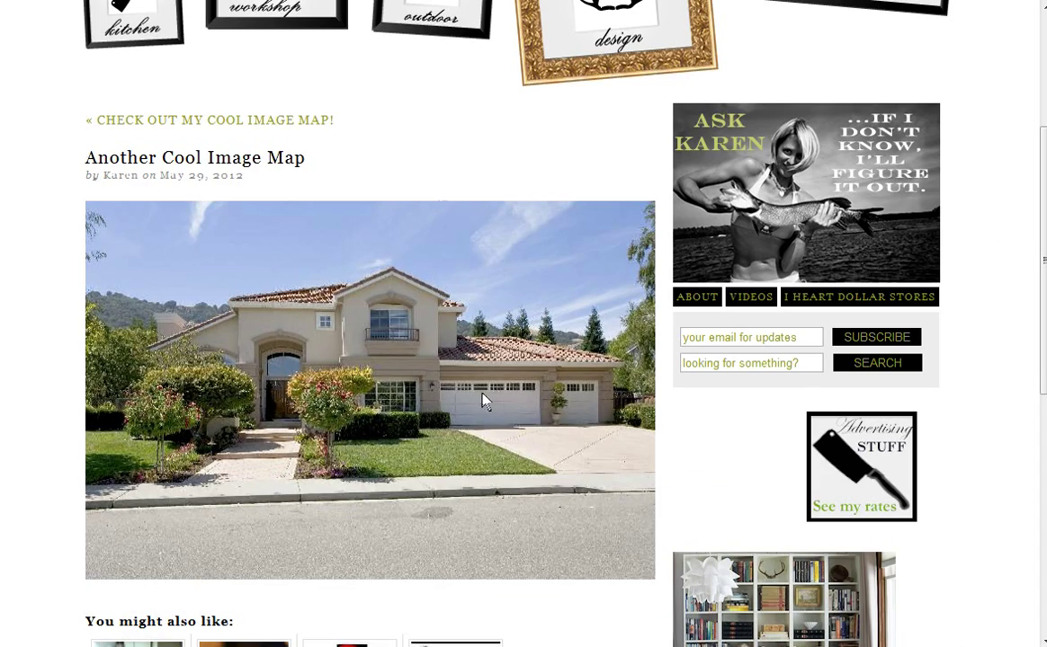
{"action": "left_click", "coordinate": [501, 401]}
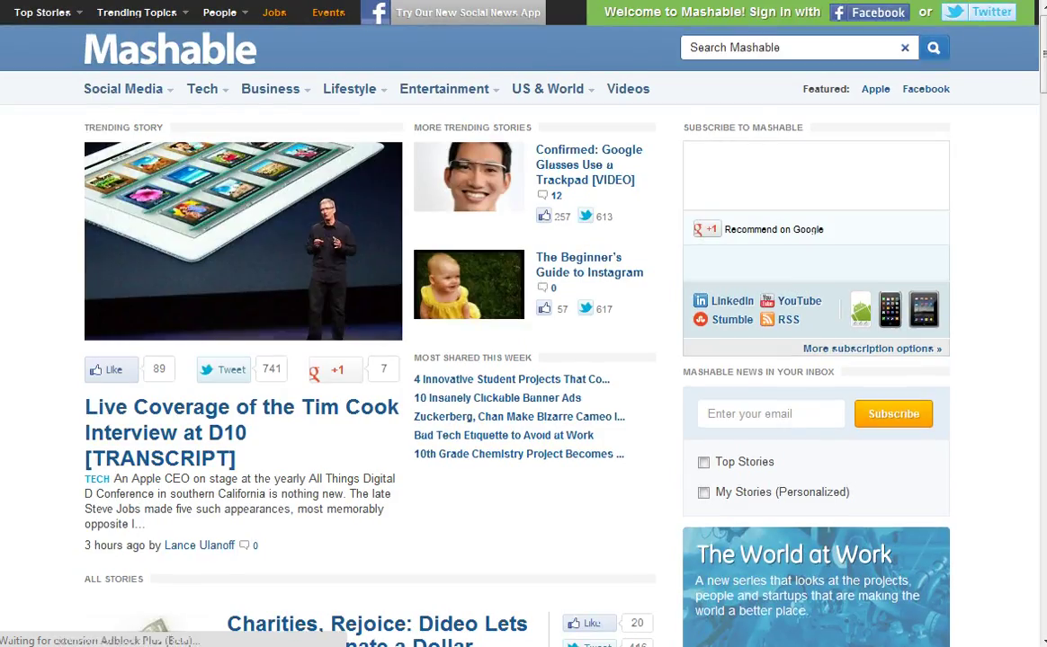